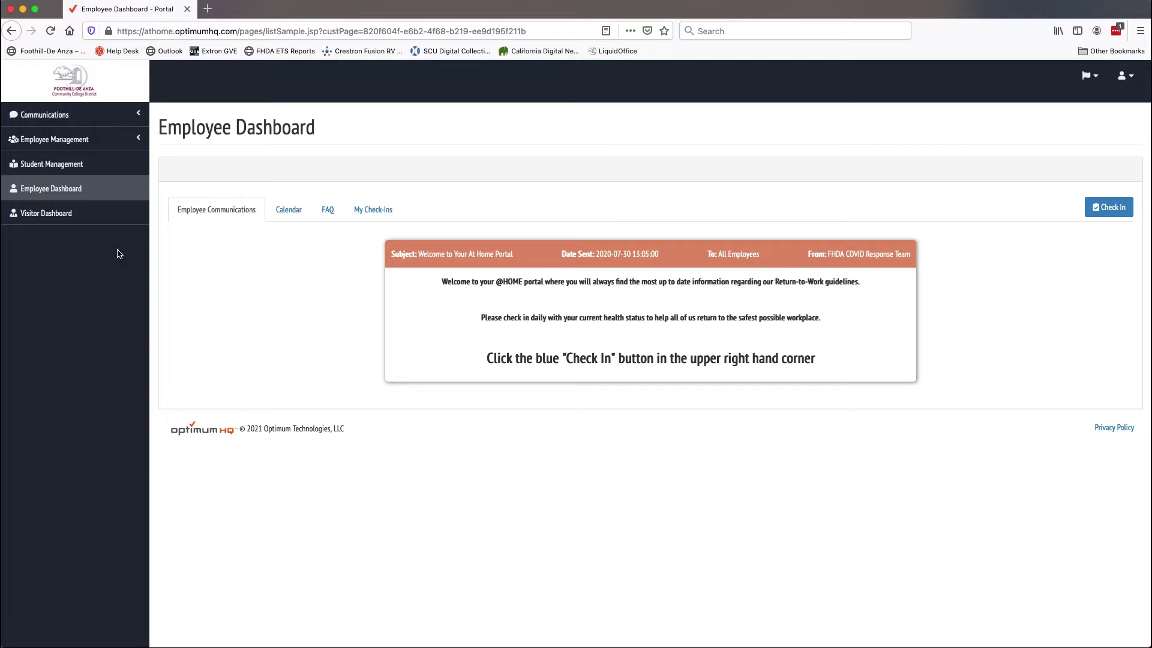
Start a new employee from Employee Management's Employees list using Add Employee.
click(70, 141)
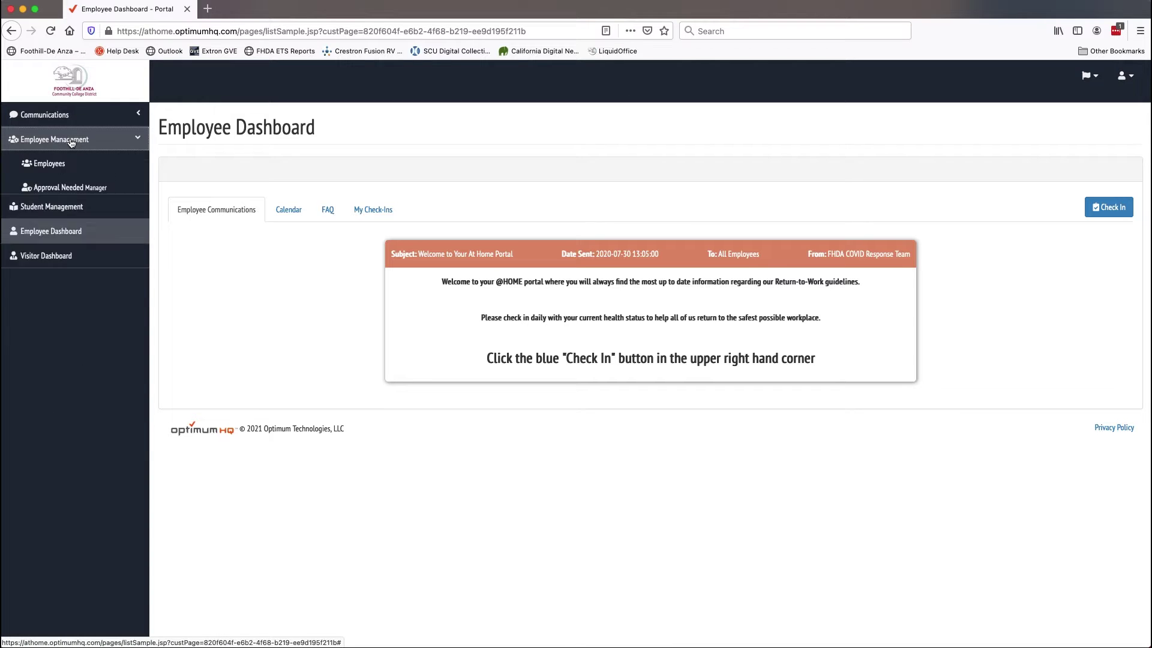
click(40, 166)
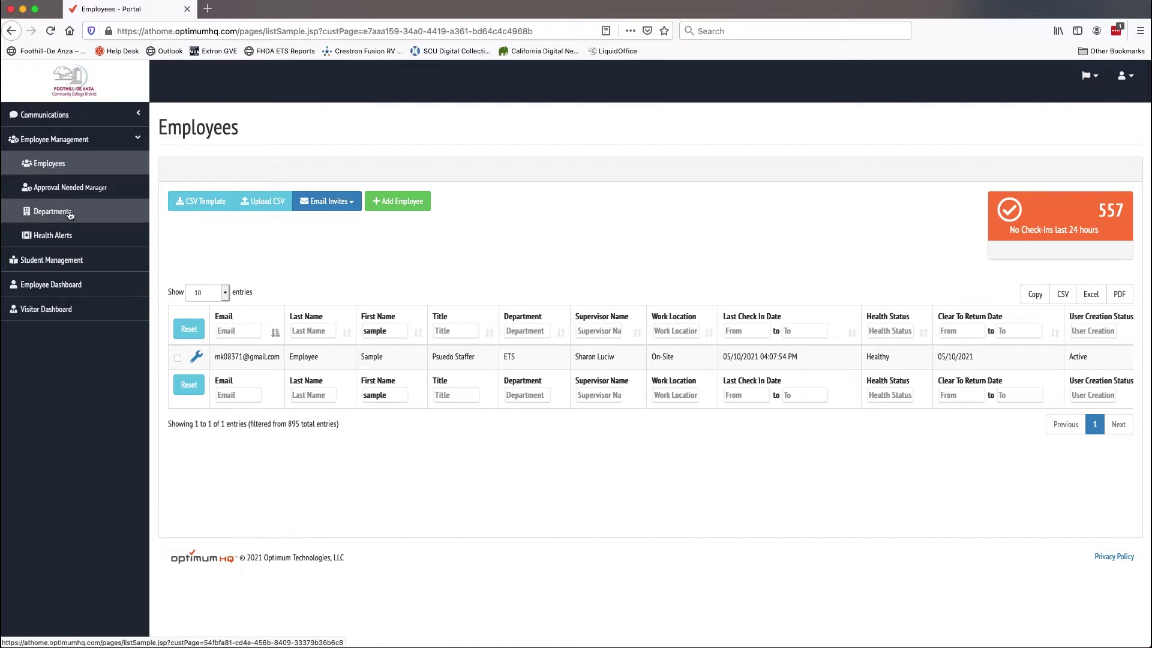
click(397, 201)
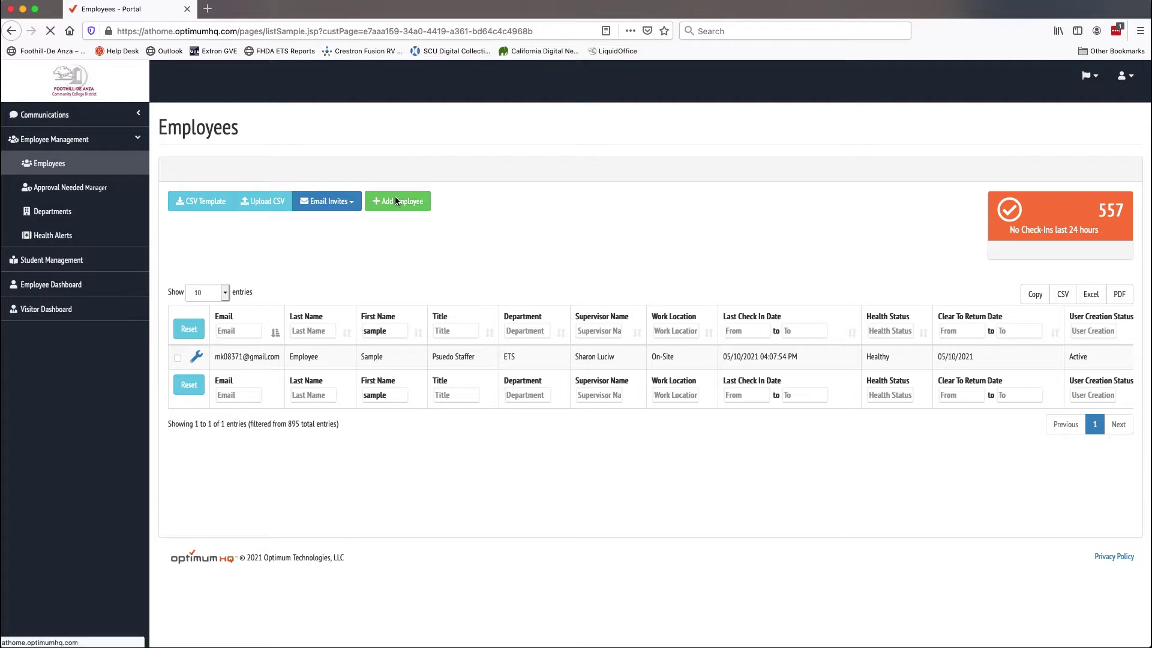
Enter the employee's first and last name, e-mail, cell phone number and employee ID.
text(Jane)
key(Tab)
text(Staffer)
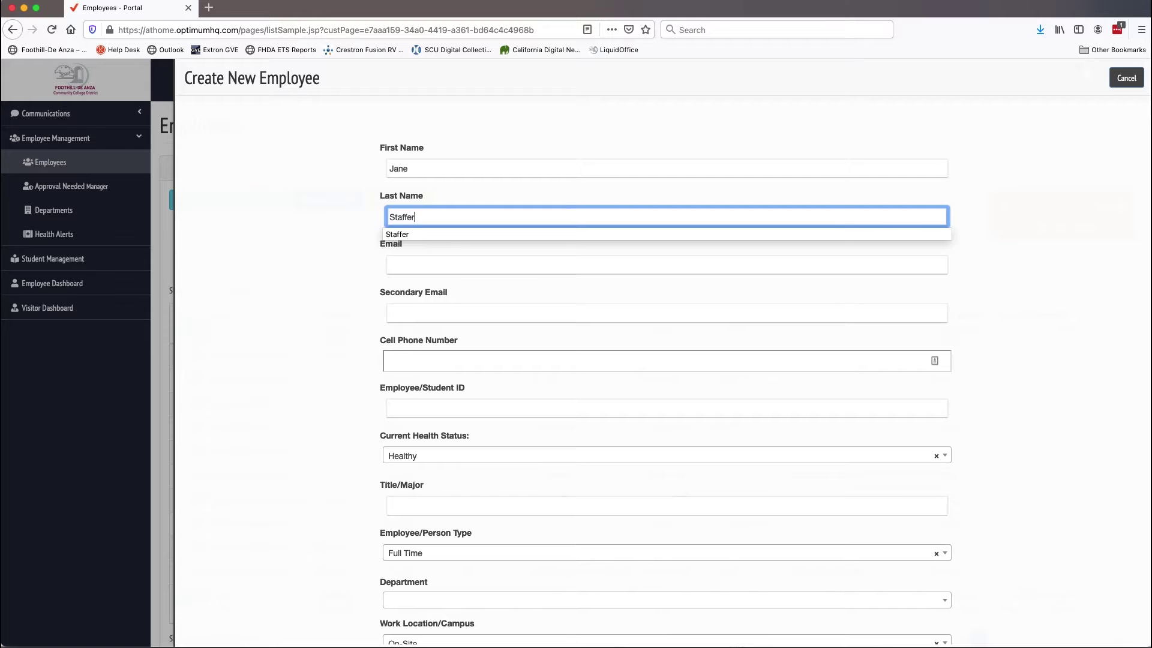
click(417, 263)
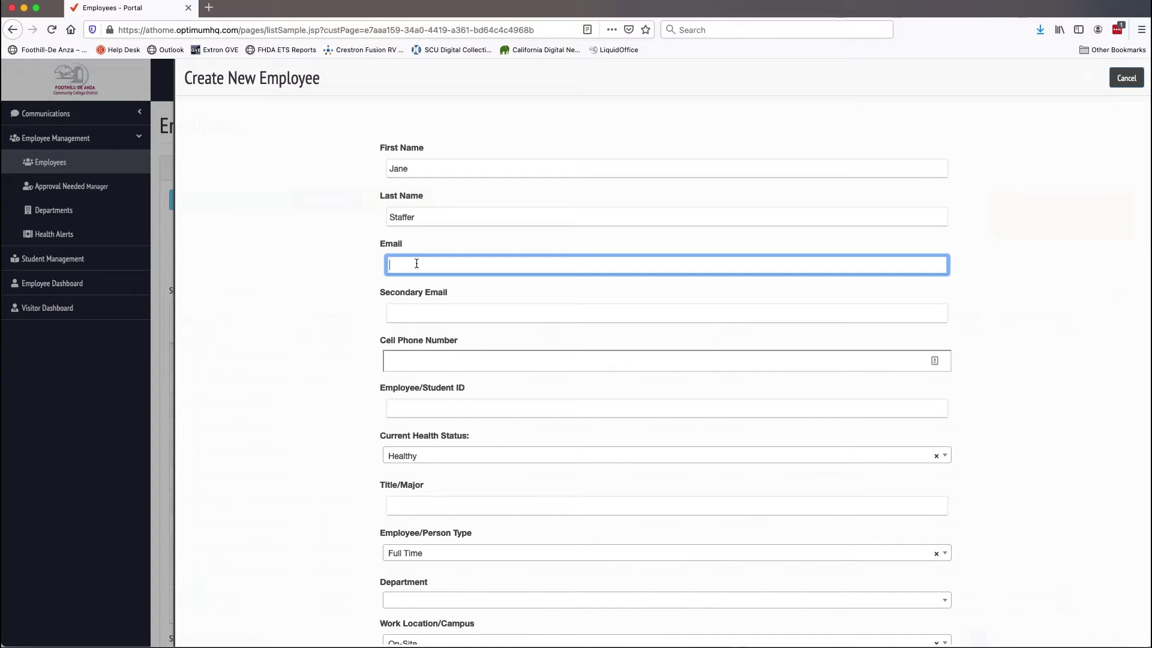
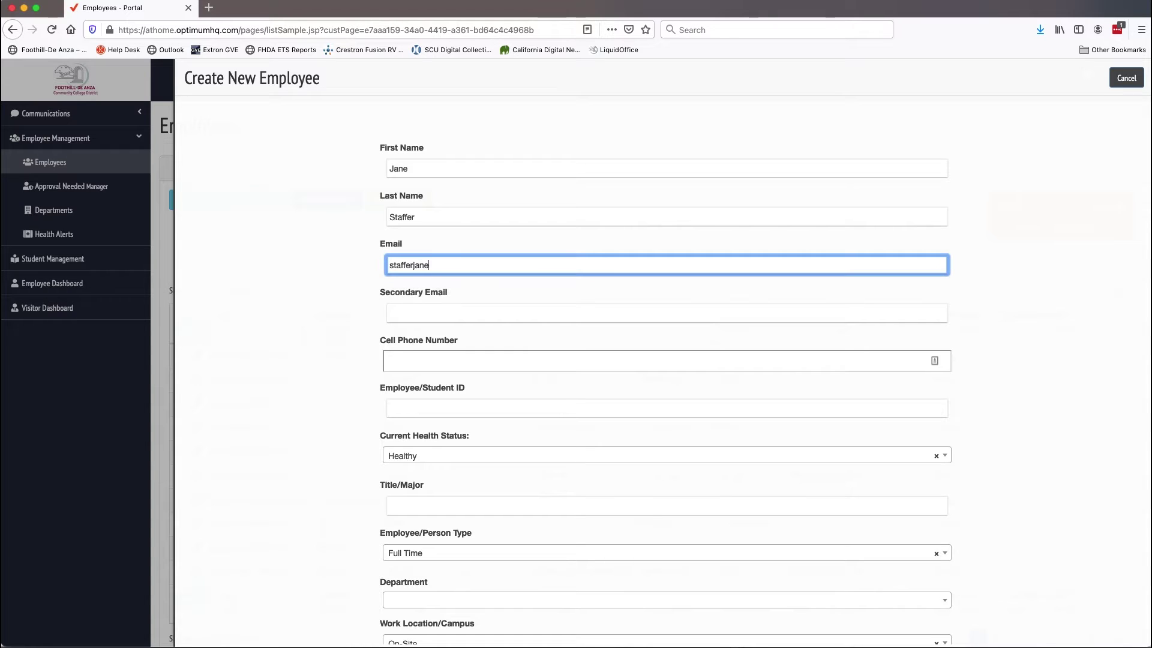
key(Tab)
key(Tab)
text(40)
text(8) 555-12)
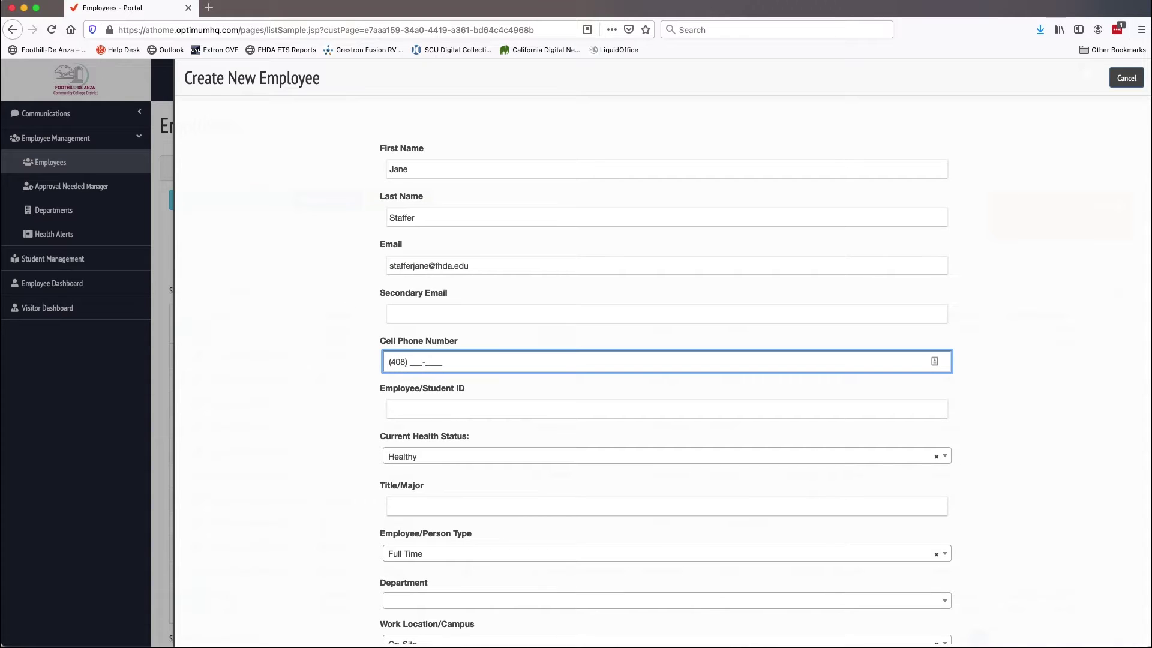
text(12)
key(Tab)
text(1023)
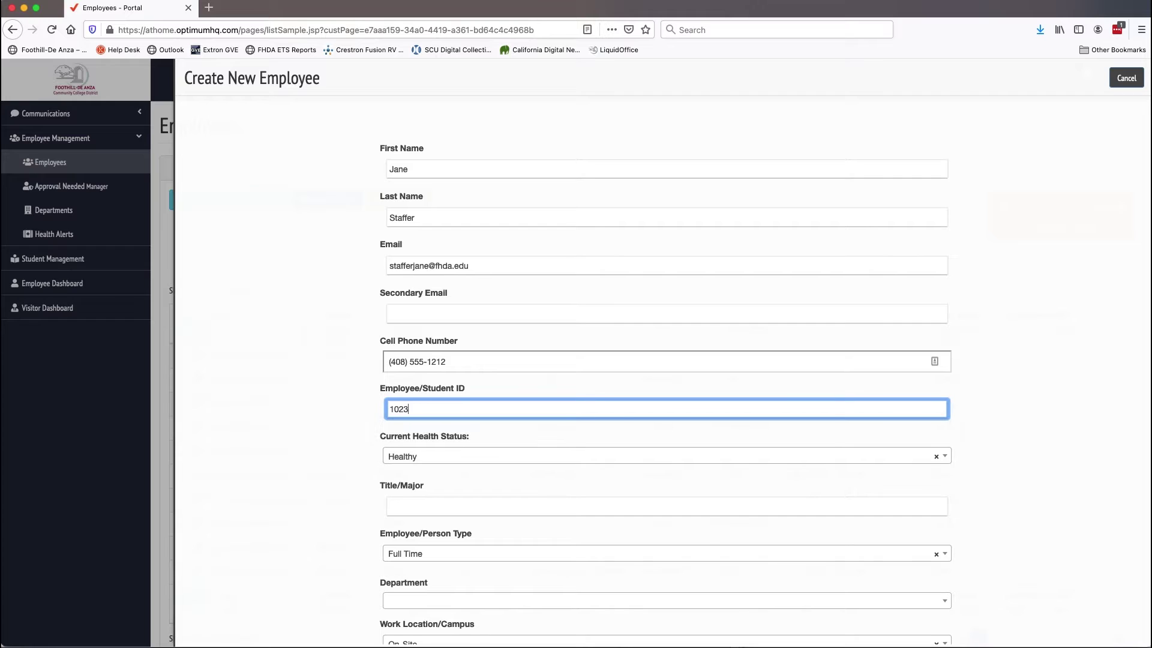
text(4567)
Set the title to Tech and the department to CS-ETS.
click(422, 506)
text(Tech)
scroll(325, 567, down, 1)
click(432, 555)
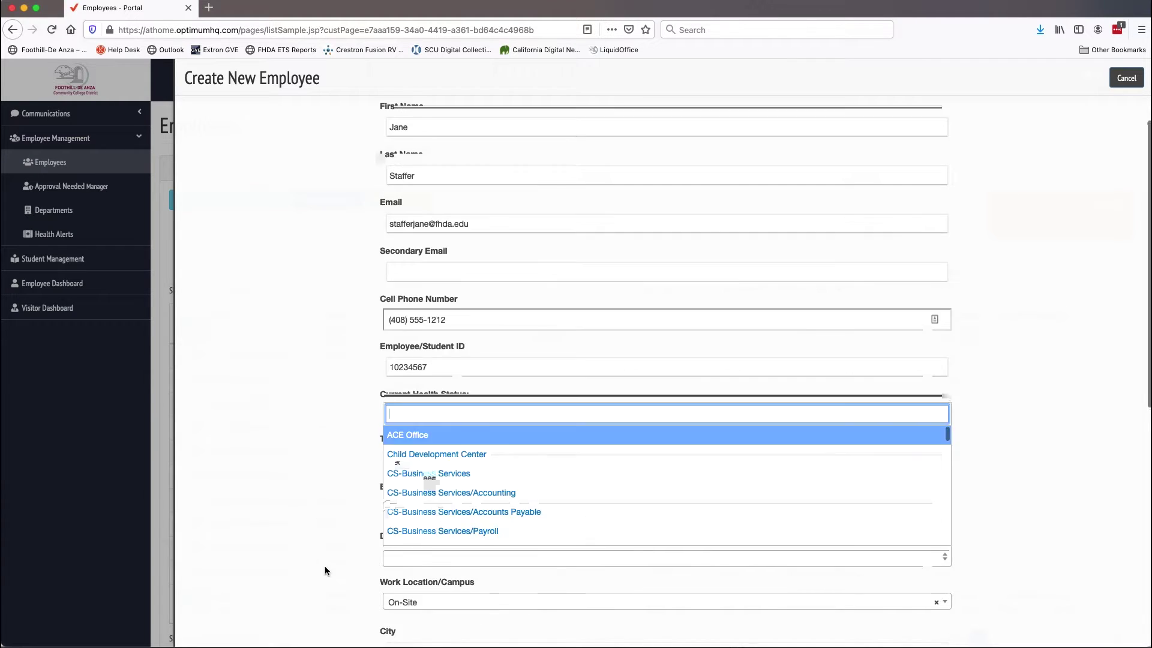
scroll(448, 530, down, 3)
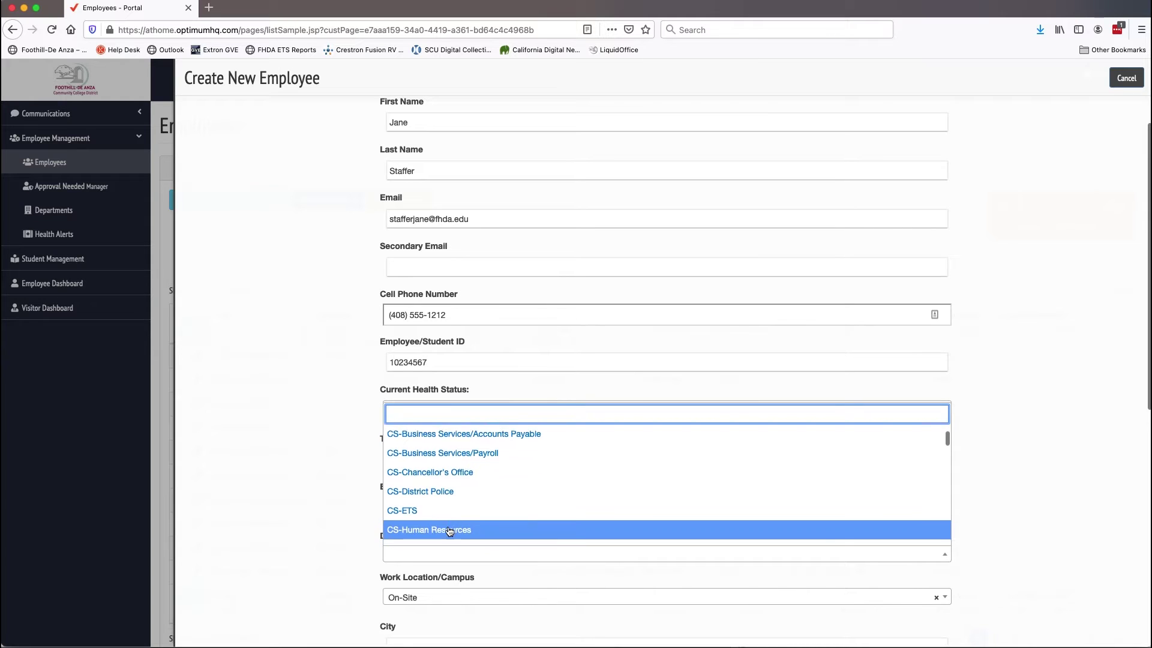
click(420, 505)
scroll(316, 515, down, 4)
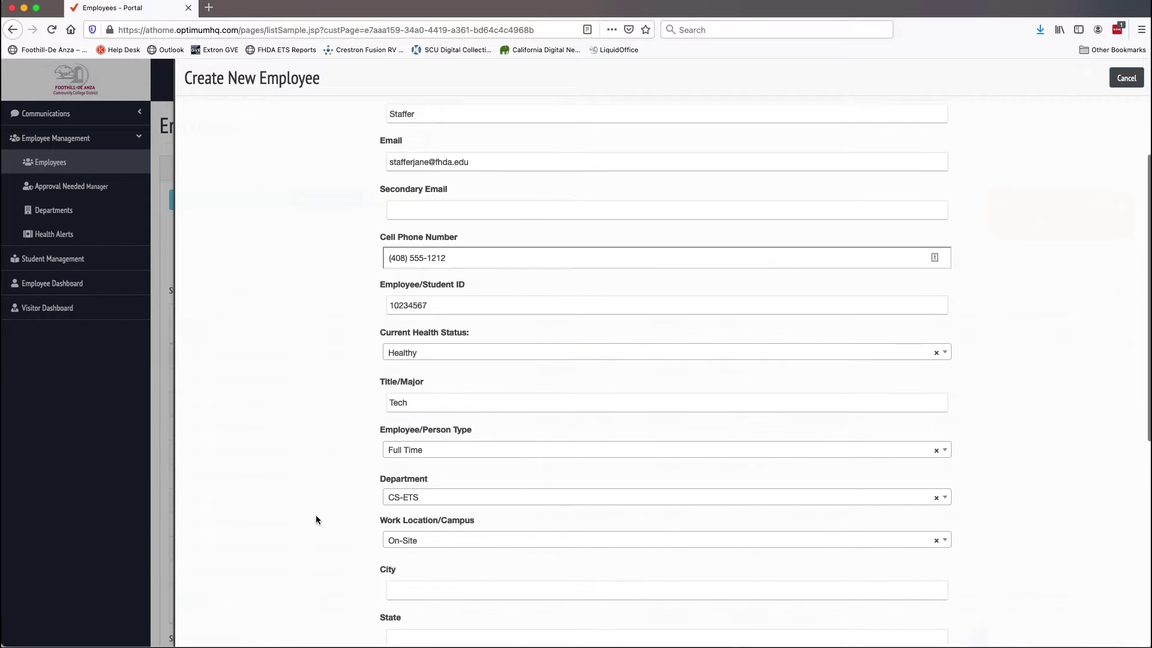
Fill the address as Los Altos Hills, California, 94022, USA using the suggestions.
click(420, 459)
text(Los)
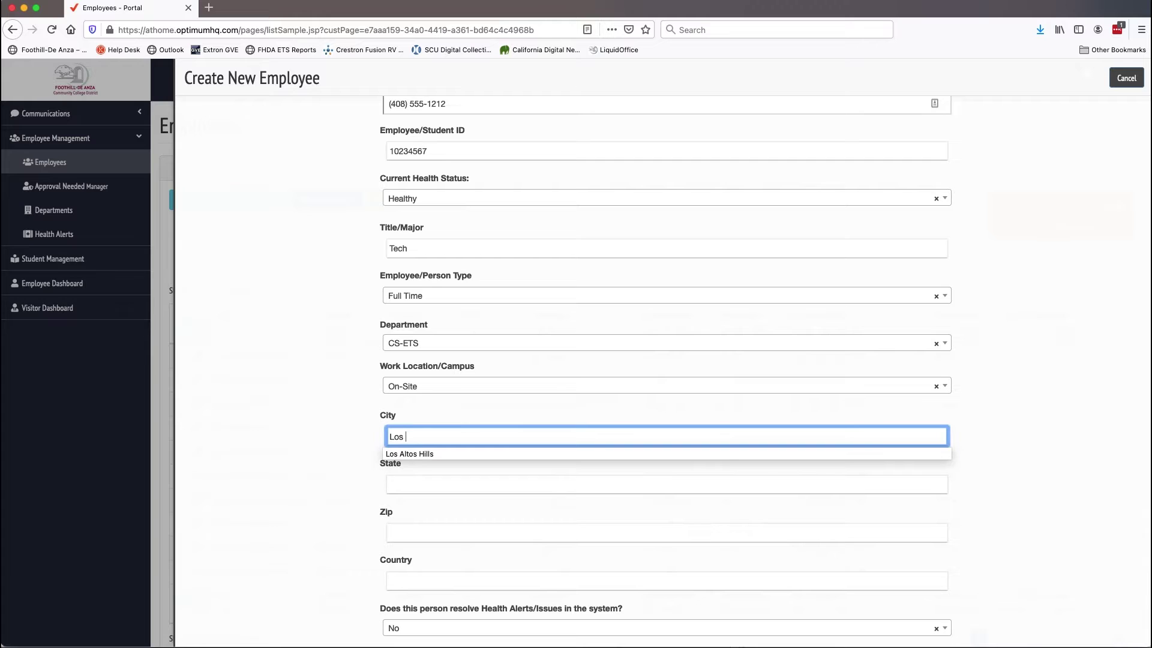
click(420, 453)
key(Tab)
text(ca)
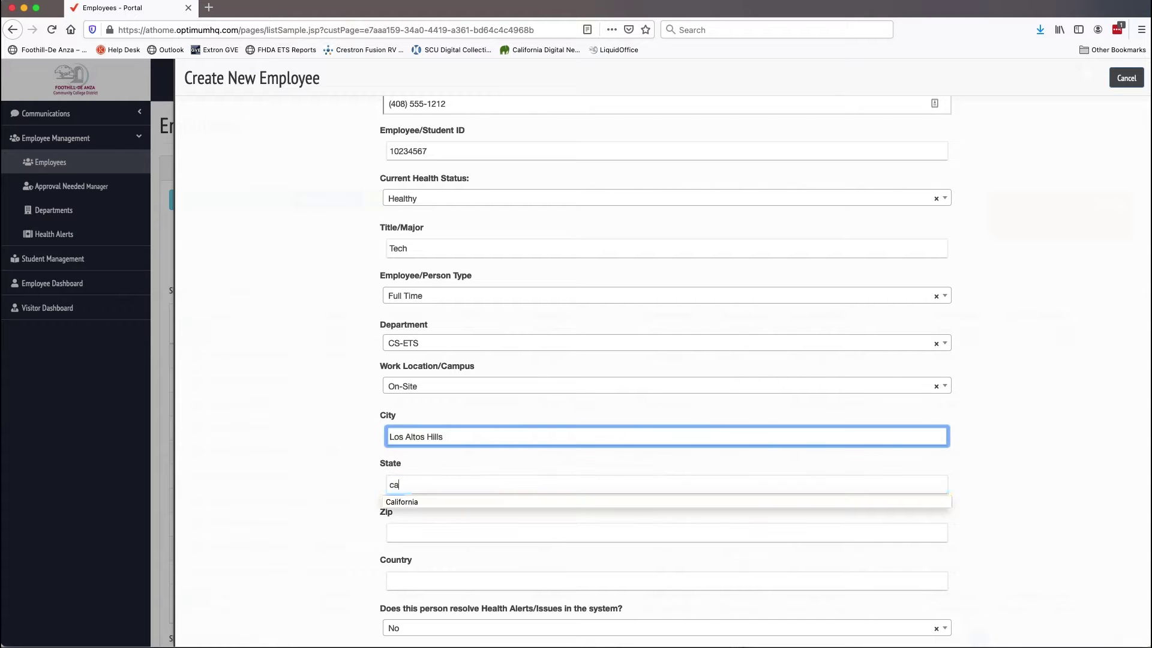
click(408, 501)
click(398, 532)
text(94022)
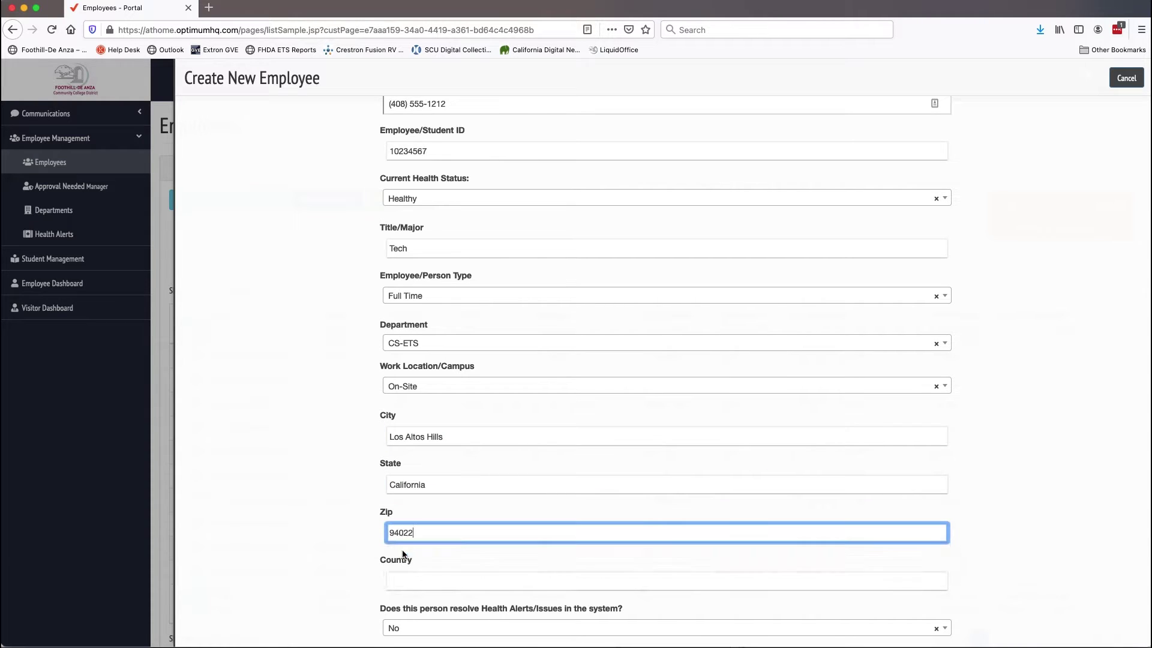
scroll(402, 555, down, 1)
click(402, 555)
text(us)
click(402, 570)
Choose the supervisor's e-mail from the Supervisor dropdown.
scroll(414, 552, down, 5)
click(418, 540)
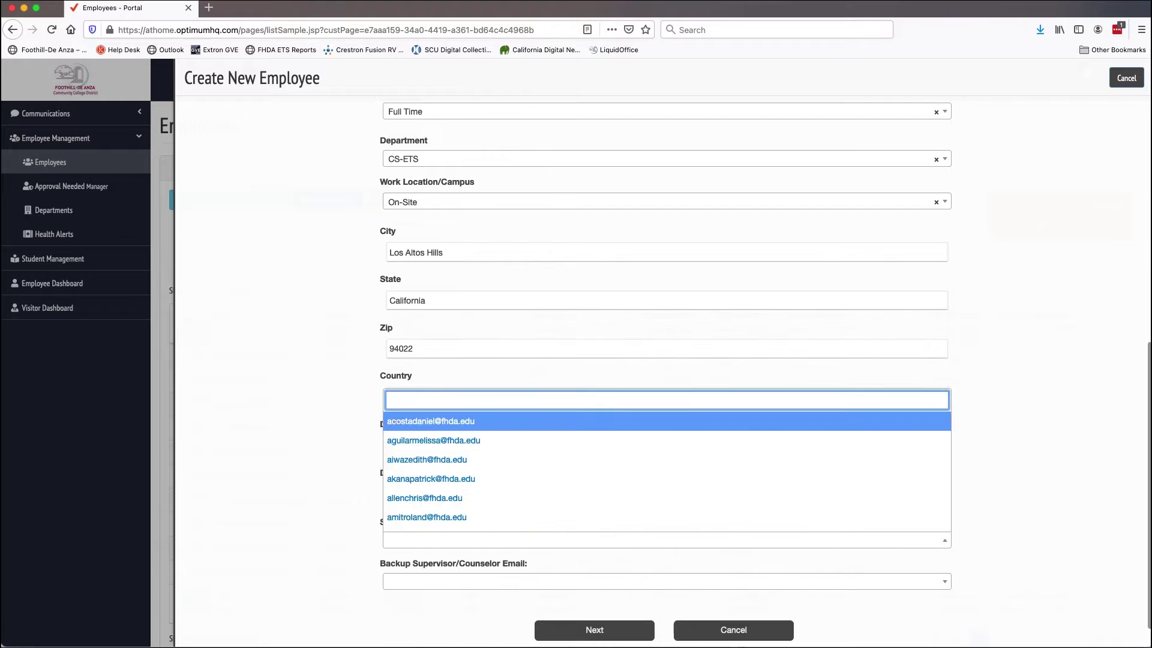
text(kahn)
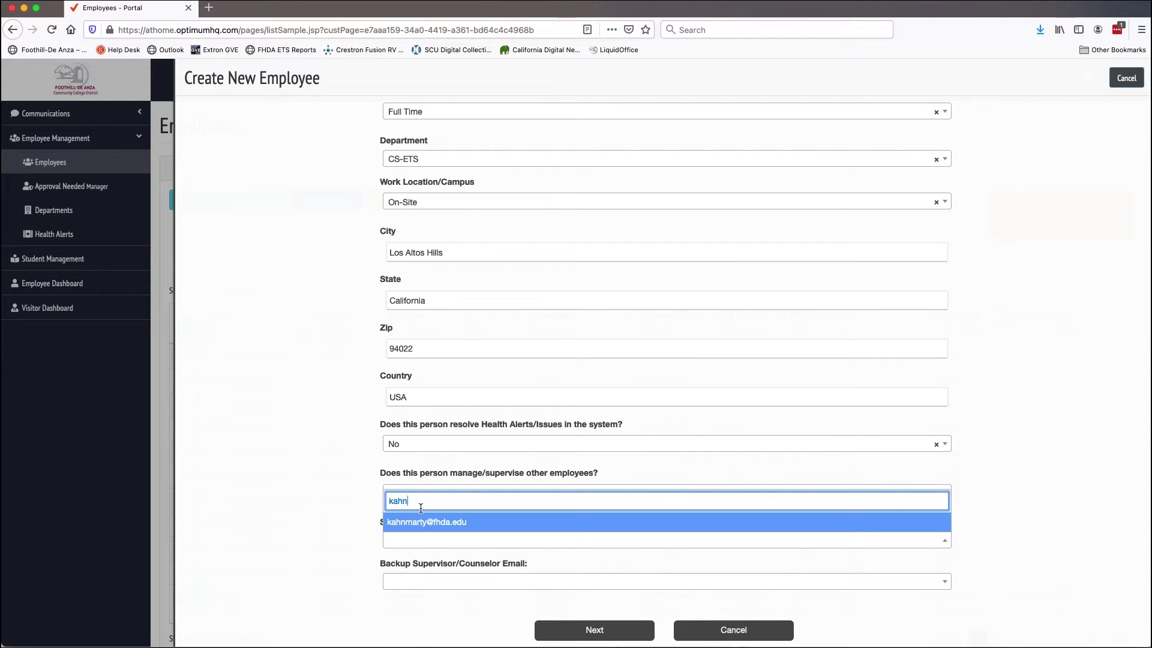
click(419, 523)
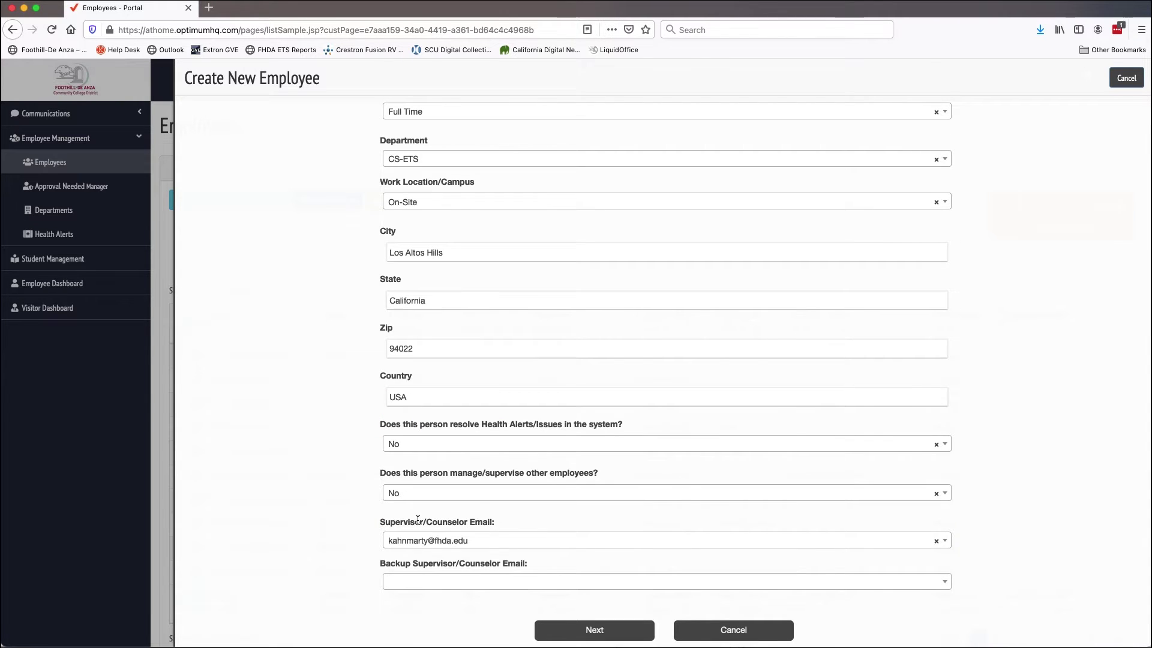
Save the employee, filter the list by their last name, and tick the Pending row.
click(598, 634)
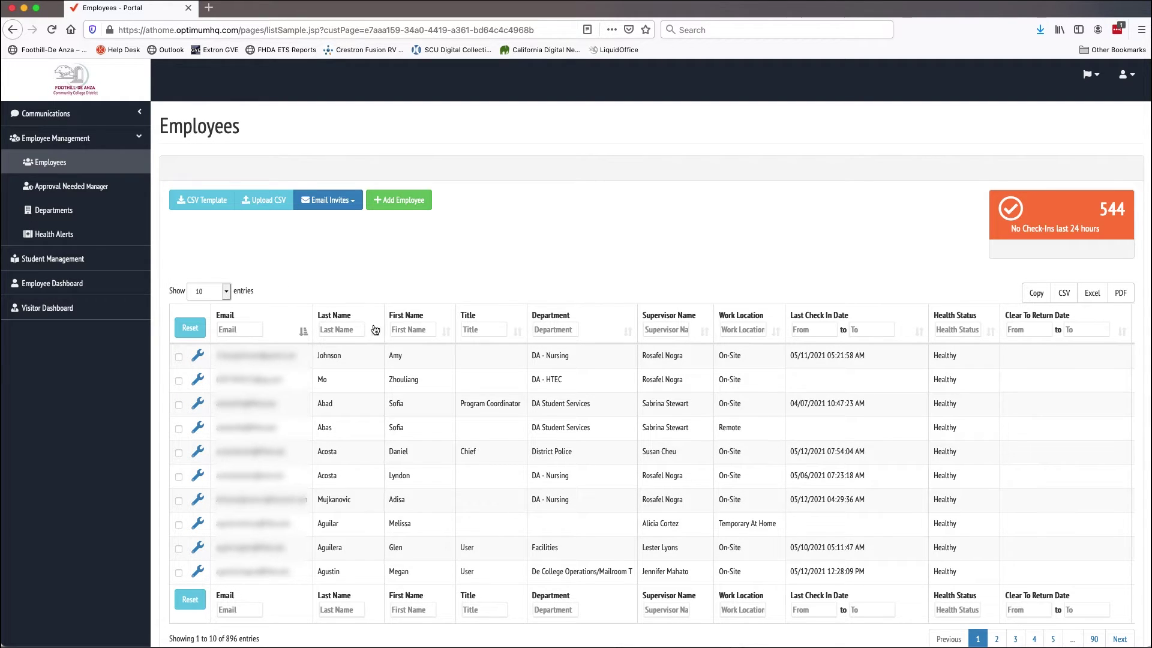
click(330, 330)
text(sta)
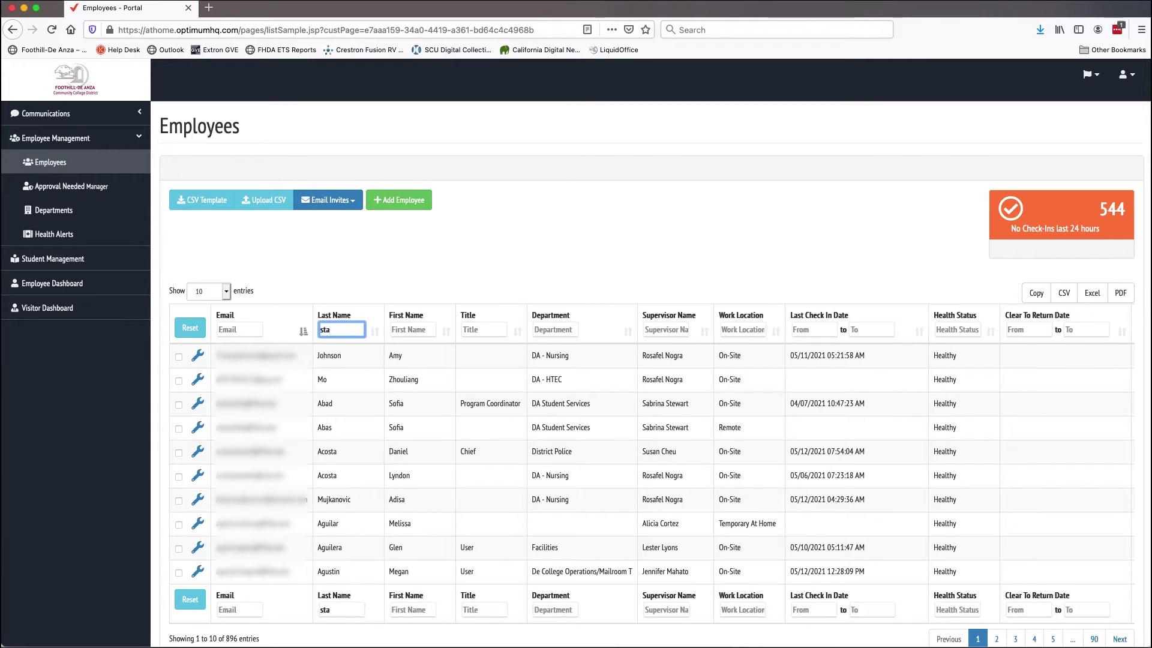
text(ffer)
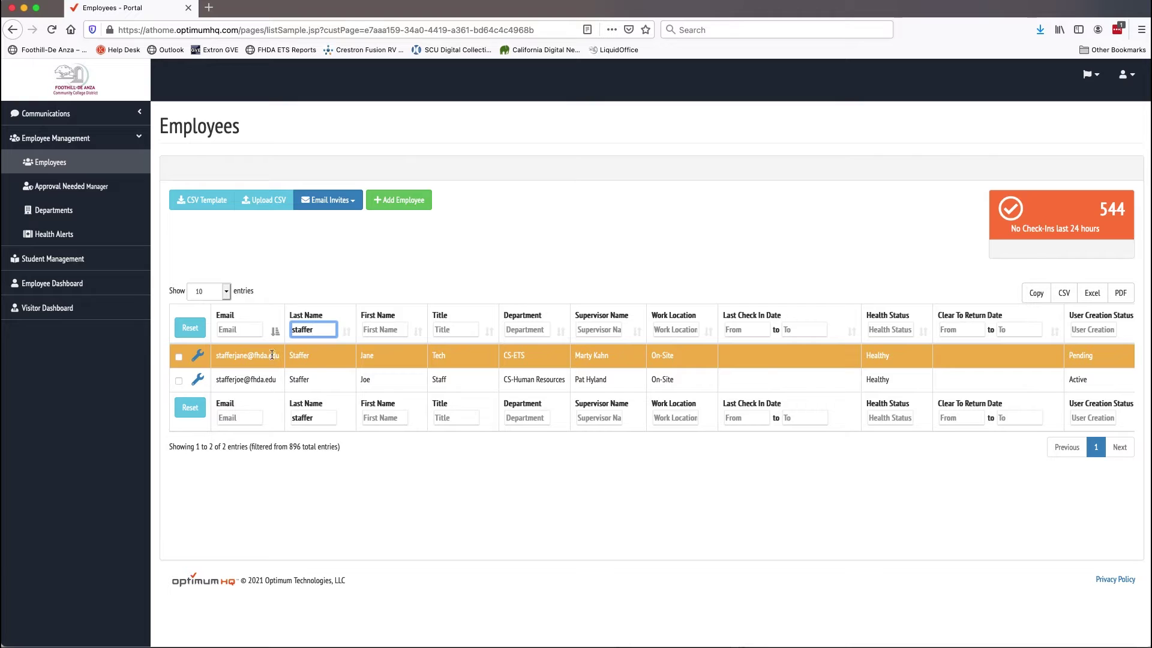
click(178, 356)
Send an e-mail invite to the selected employee only and confirm it.
click(348, 205)
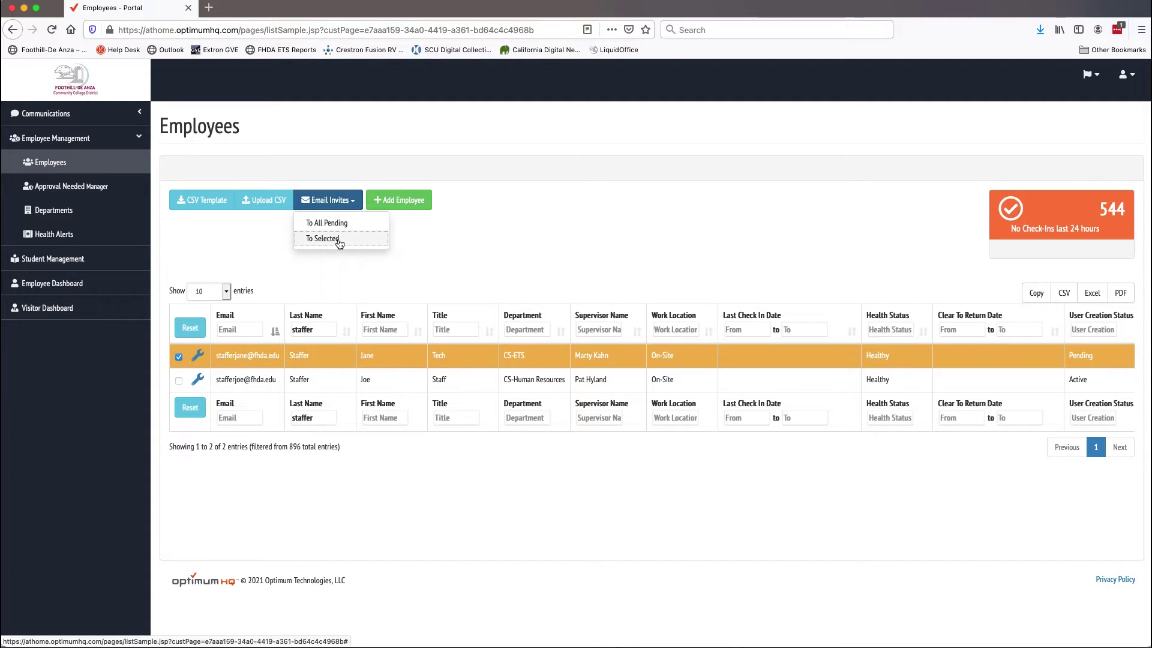
click(339, 240)
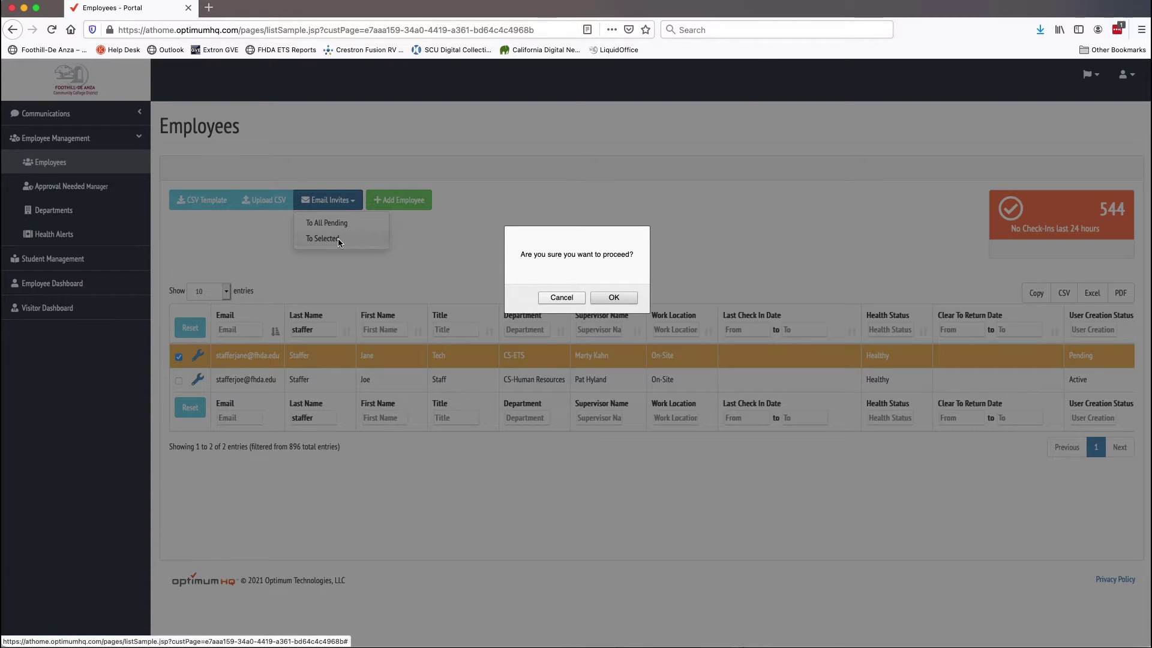
click(607, 297)
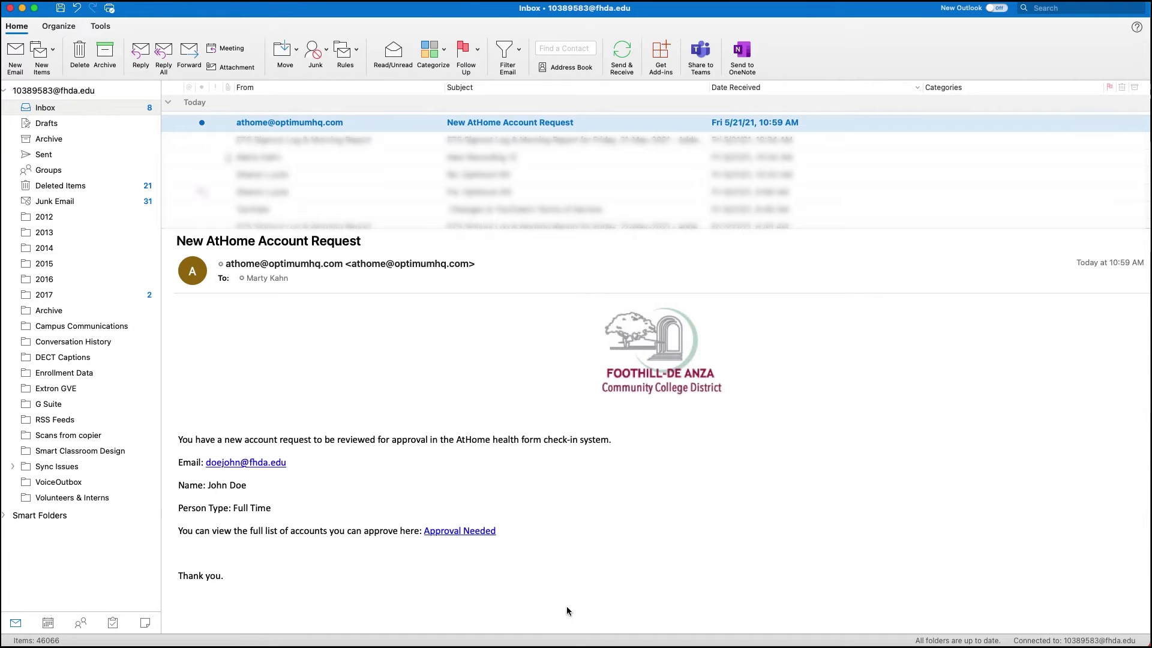
Follow the Approval Needed link in the New AtHome Account Request e-mail.
click(453, 532)
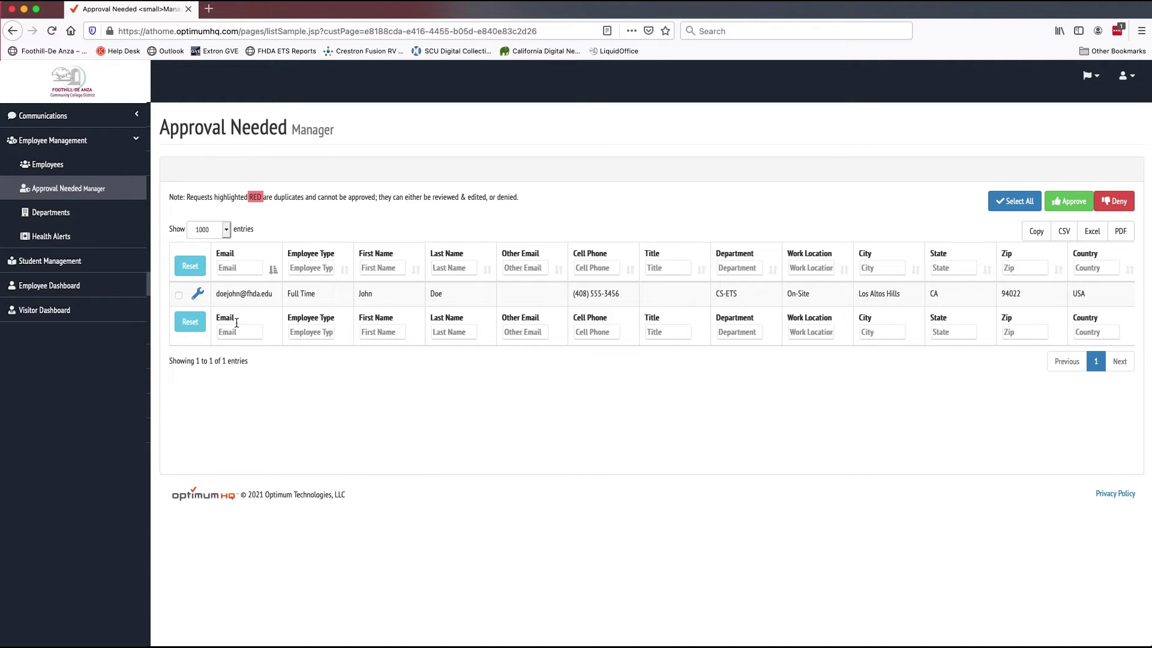
Choose View Person Details from the pending employee's row actions.
click(198, 295)
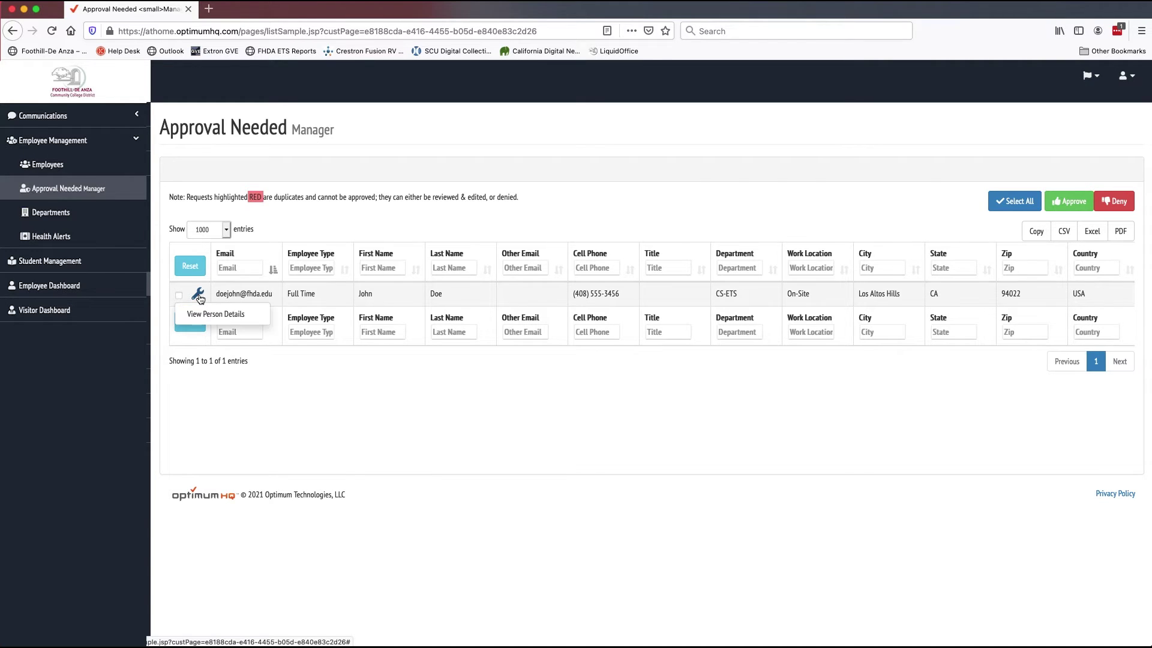
click(212, 315)
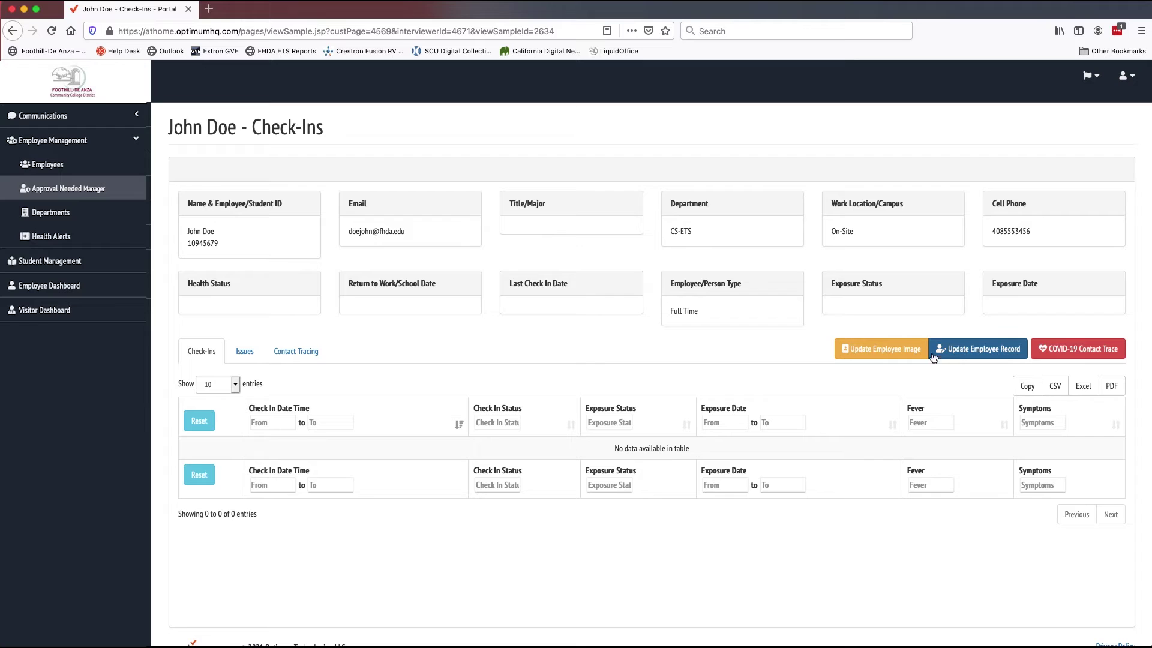
Look through the employee's edit form and supervisor e-mail list, then cancel without saving.
click(981, 350)
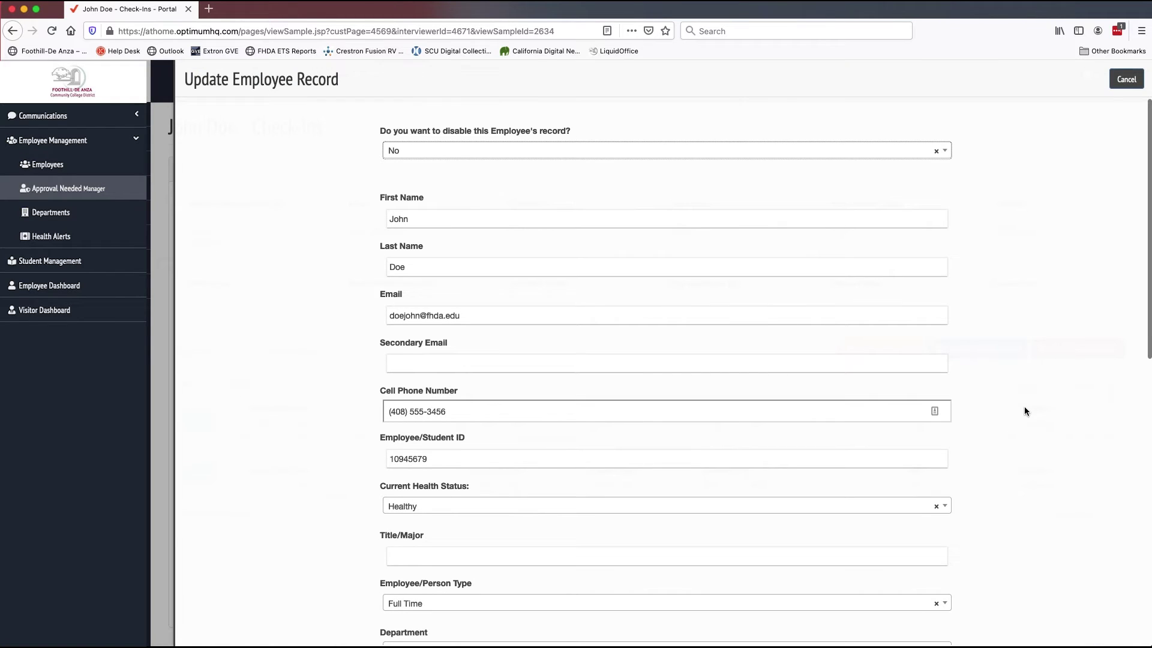
scroll(1024, 410, down, 5)
scroll(1024, 411, down, 5)
scroll(1022, 409, down, 3)
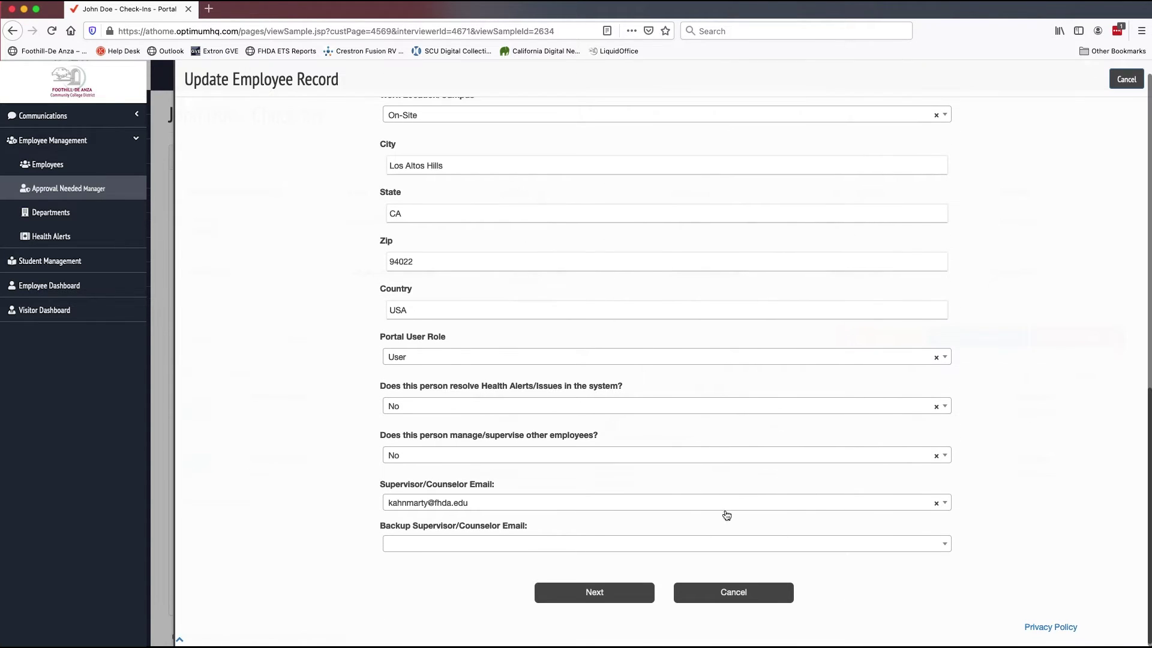
click(707, 506)
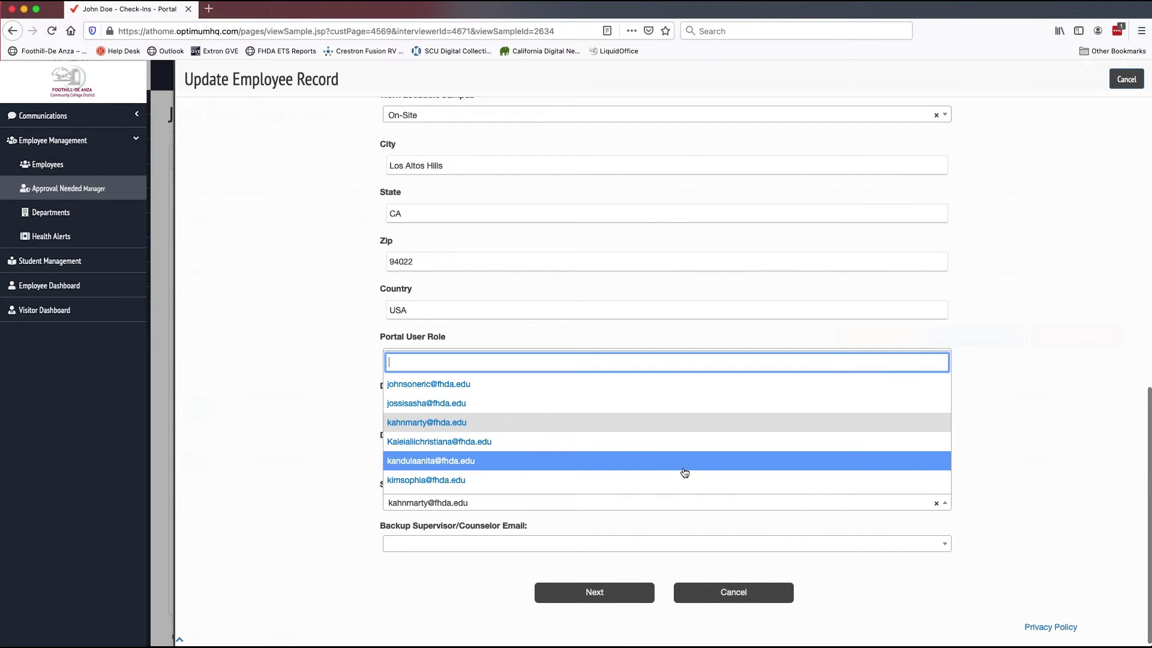
scroll(685, 473, down, 4)
scroll(684, 474, down, 3)
scroll(684, 473, down, 4)
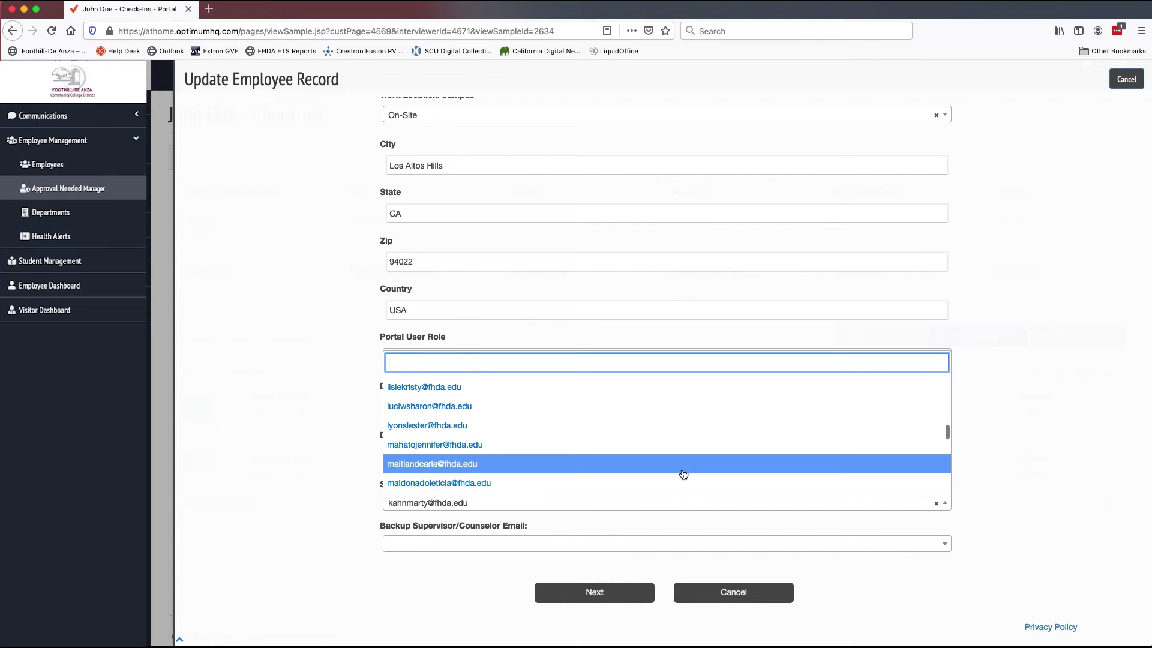
click(723, 594)
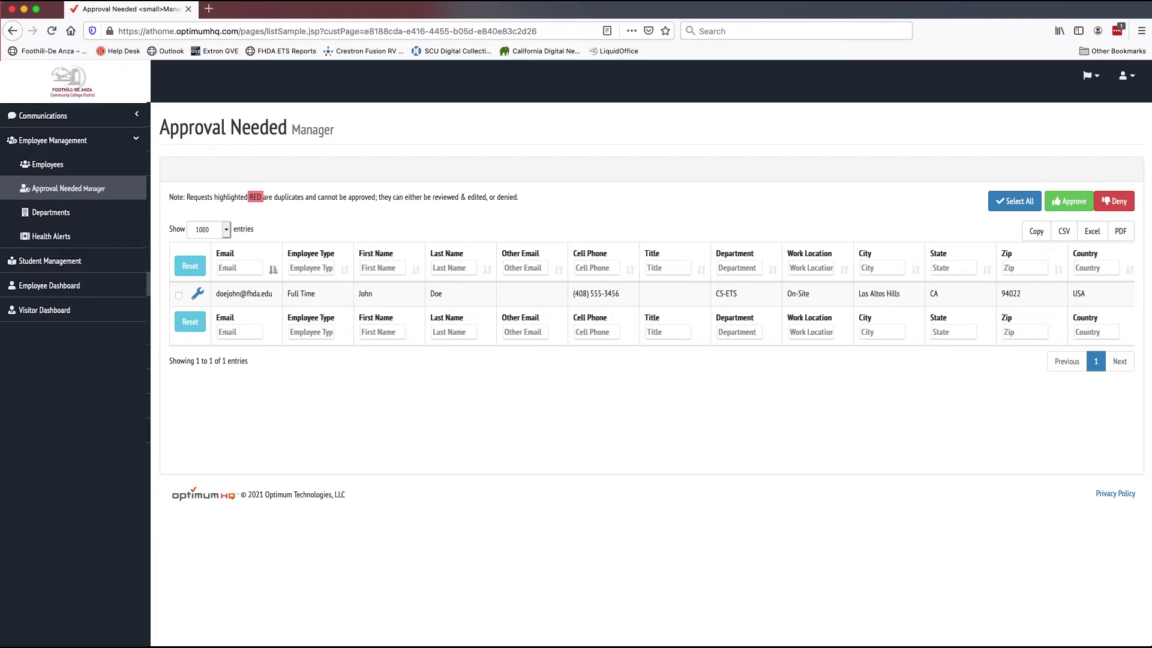
Select the pending CS-ETS request, approve it and confirm.
click(178, 296)
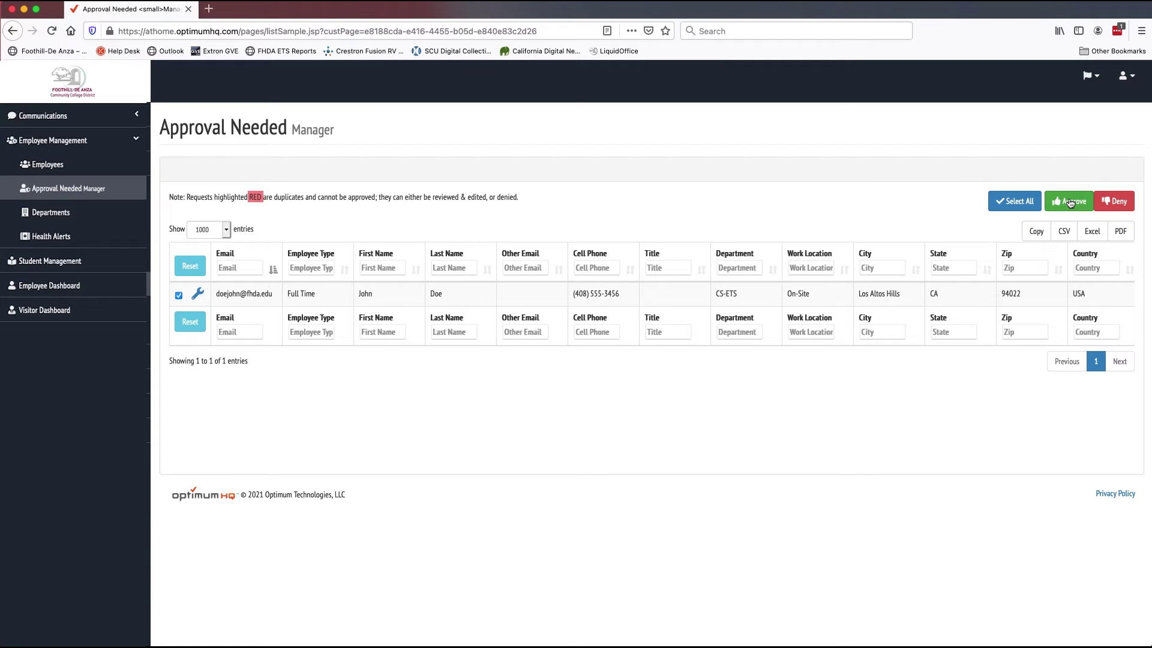
click(1070, 203)
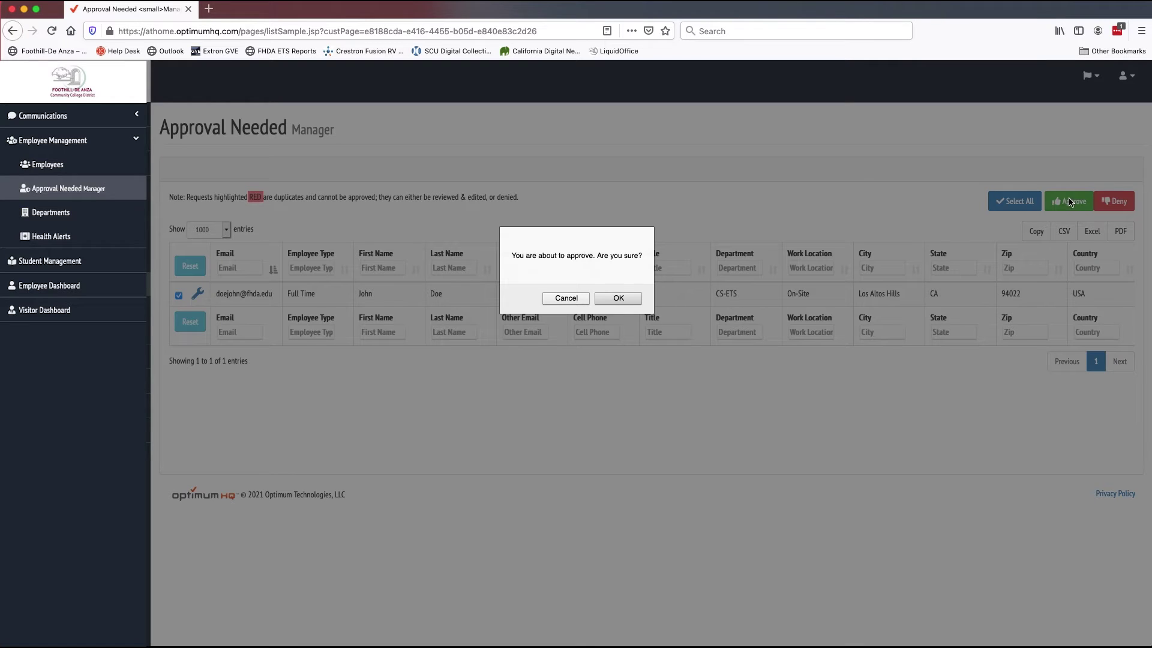
click(619, 298)
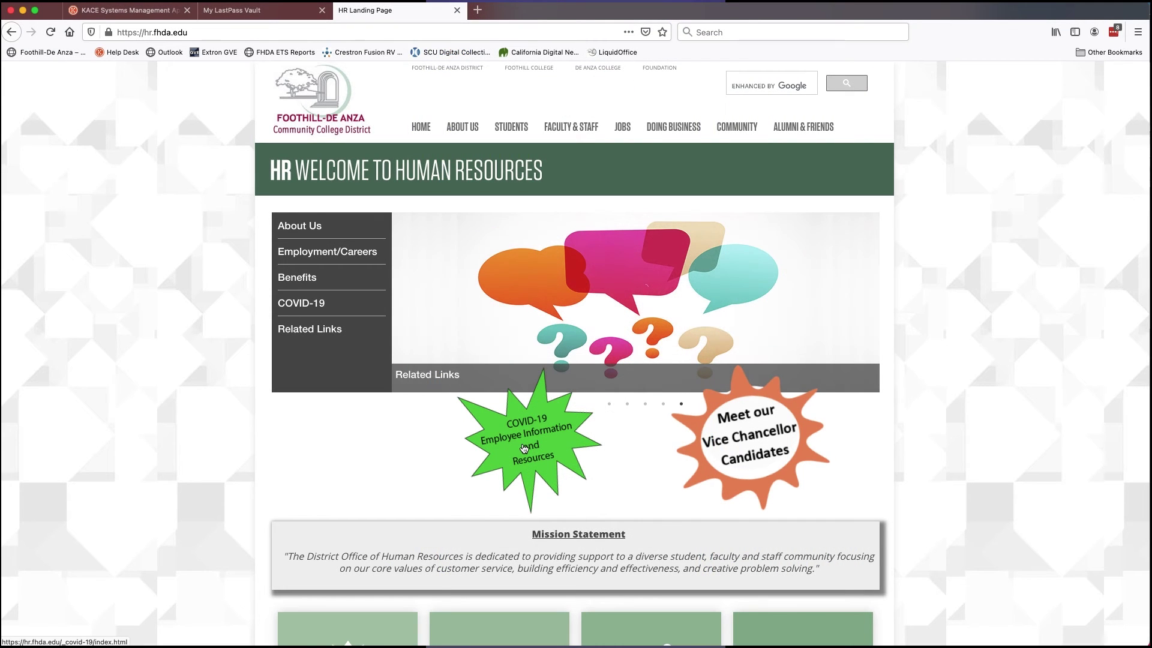
Open the COVID-19 Employee Information and Resources page and scroll through its resources.
click(524, 448)
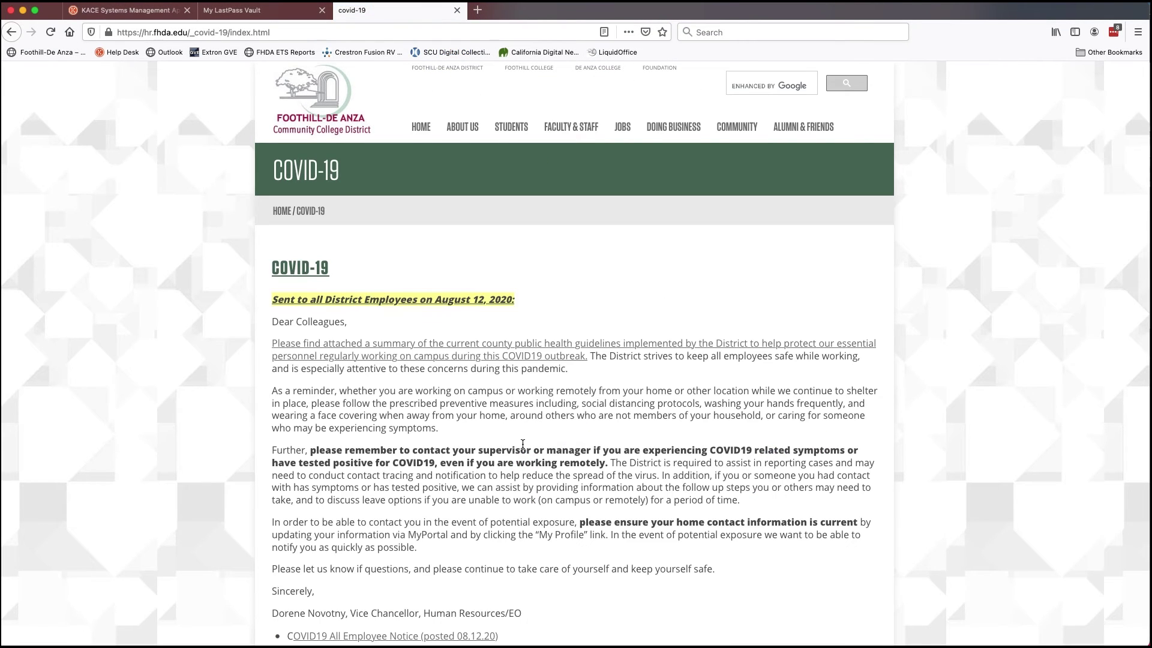
scroll(521, 462, down, 3)
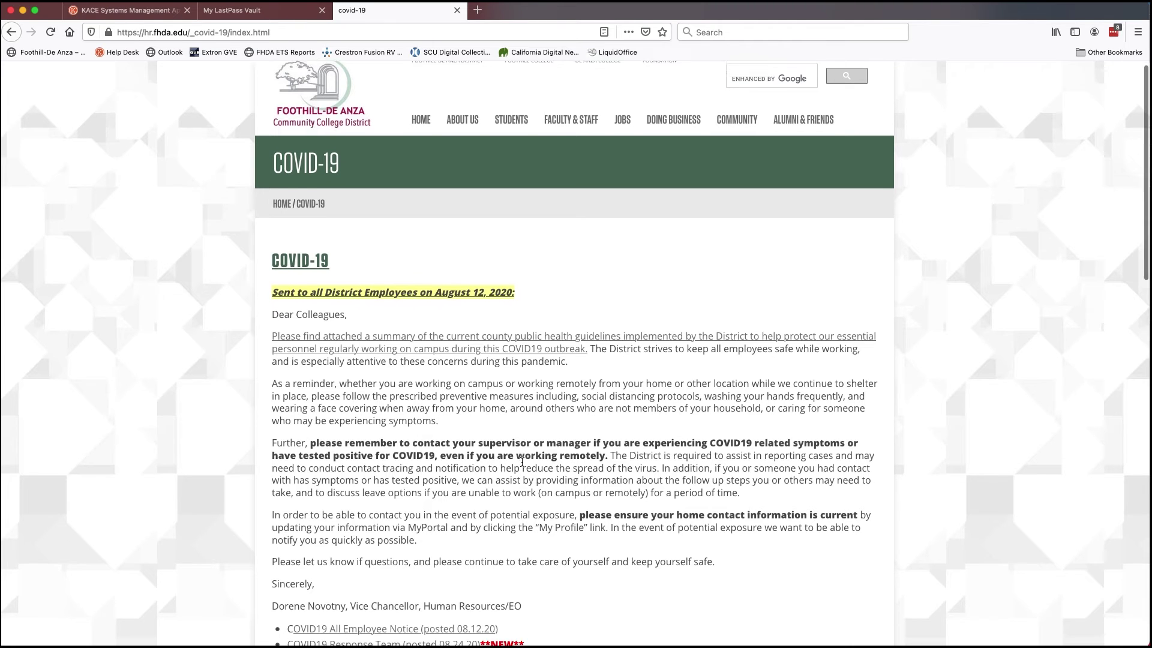
scroll(522, 462, down, 3)
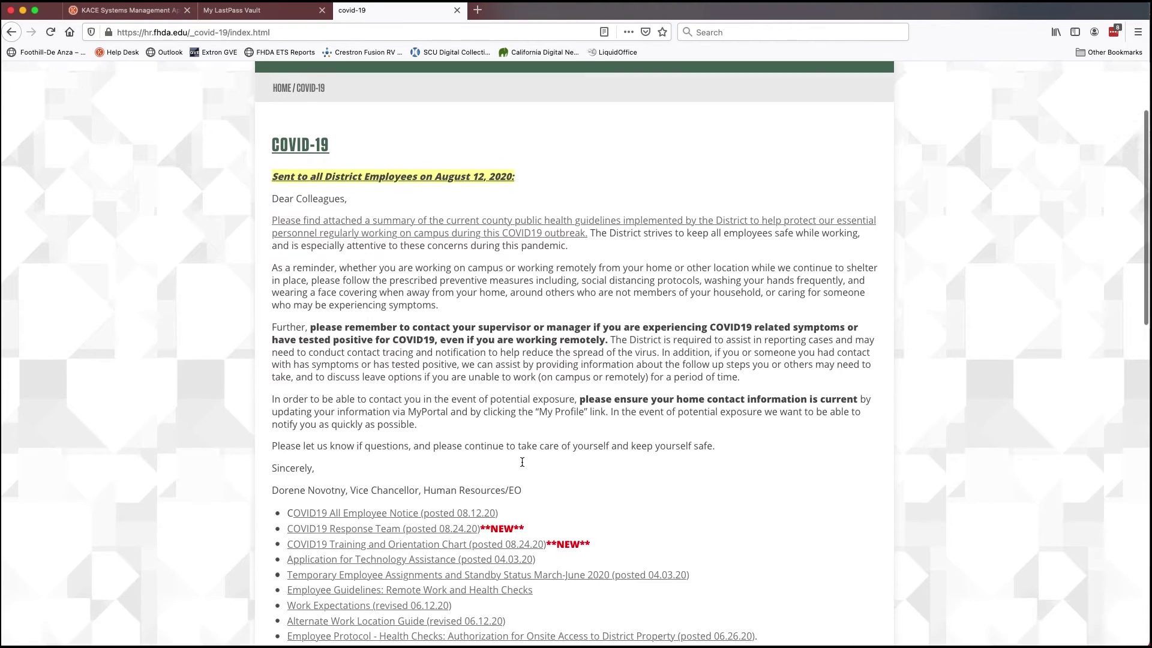
scroll(522, 466, down, 2)
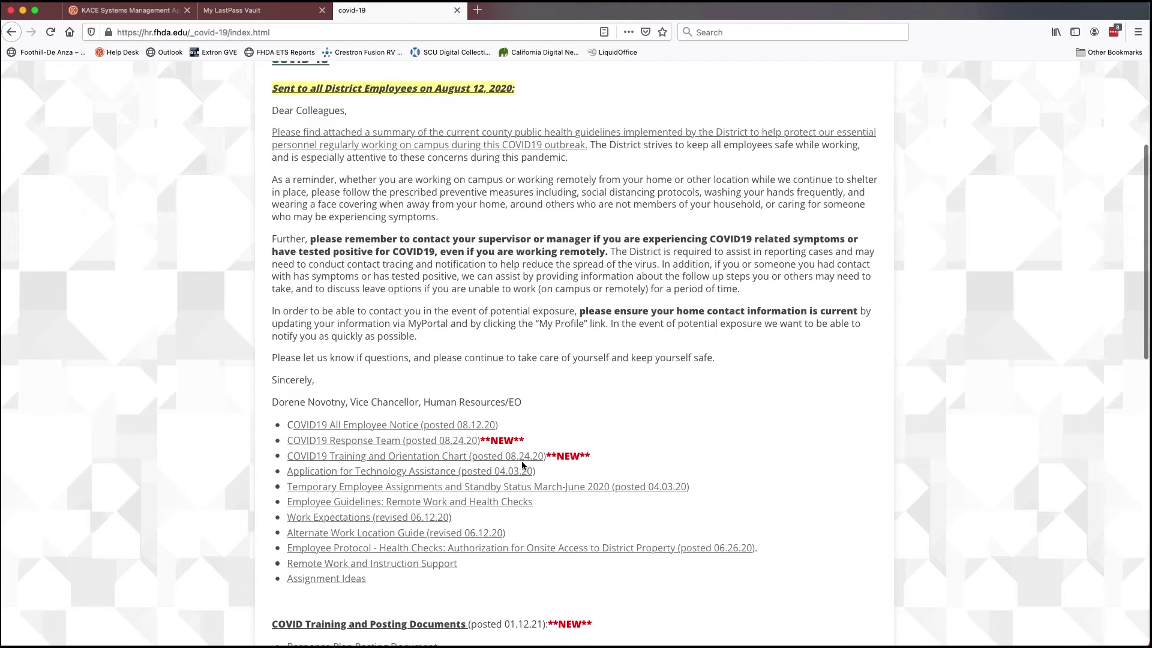
scroll(522, 465, down, 1)
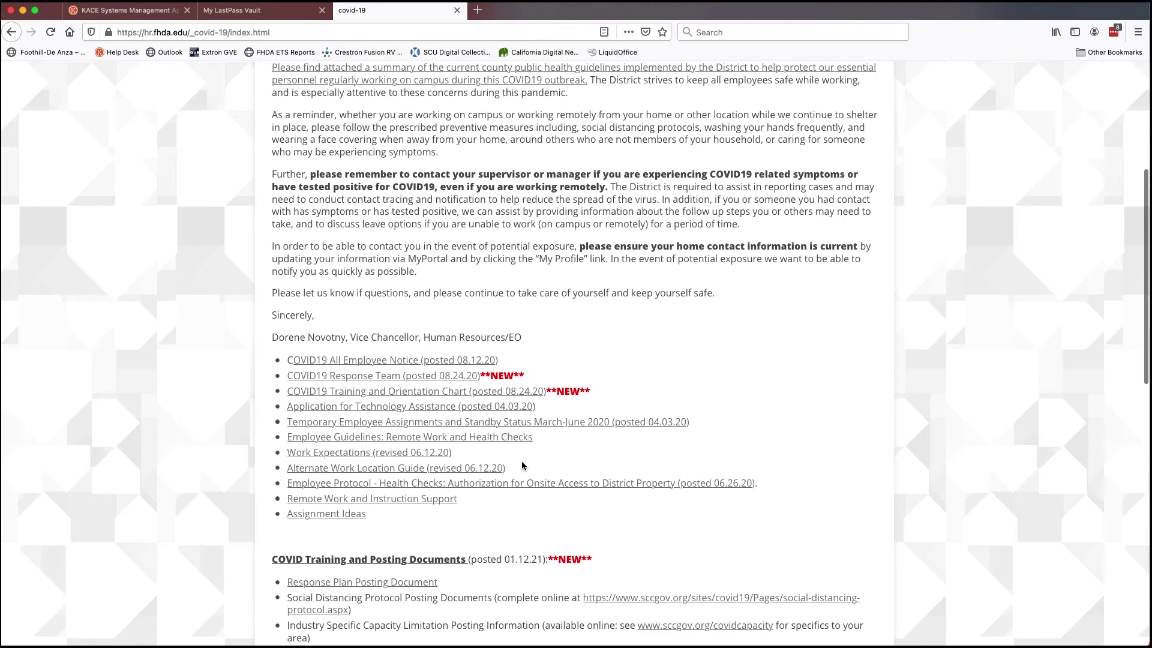
scroll(522, 465, down, 2)
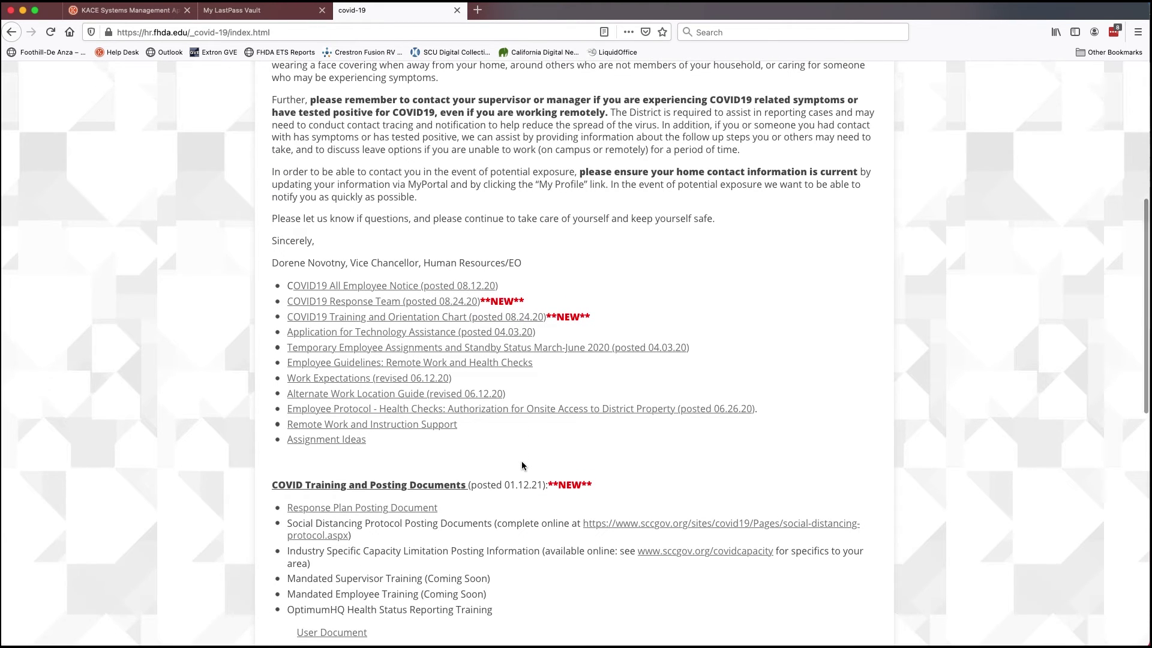
scroll(522, 465, down, 2)
scroll(522, 465, down, 2)
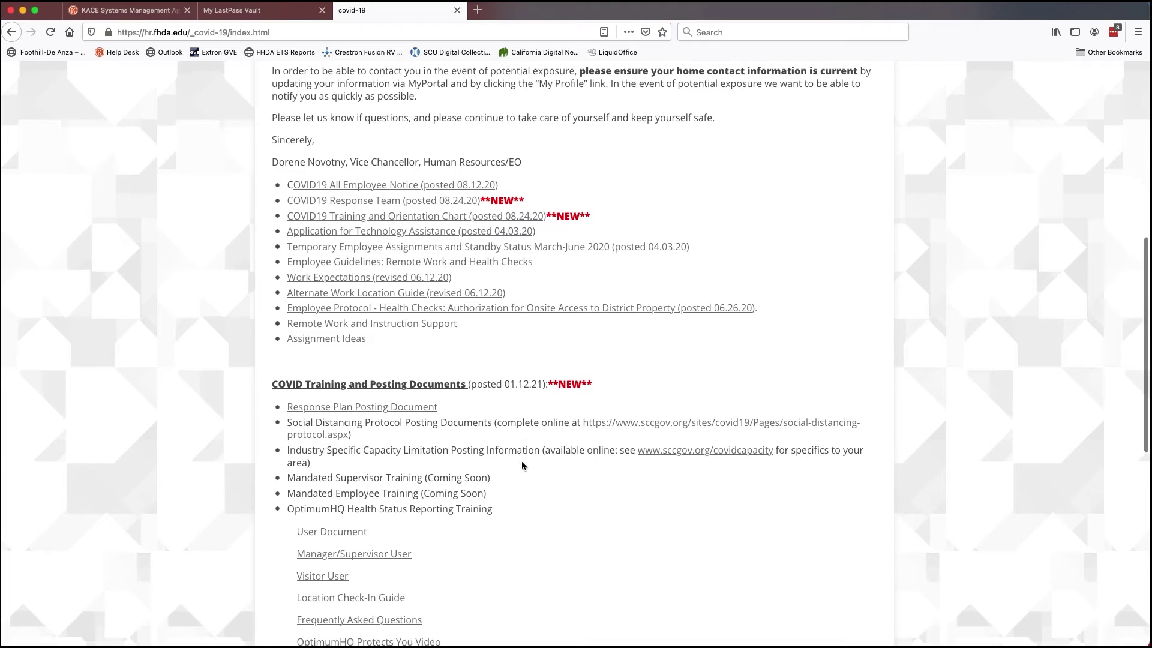
scroll(522, 466, down, 2)
scroll(522, 465, down, 2)
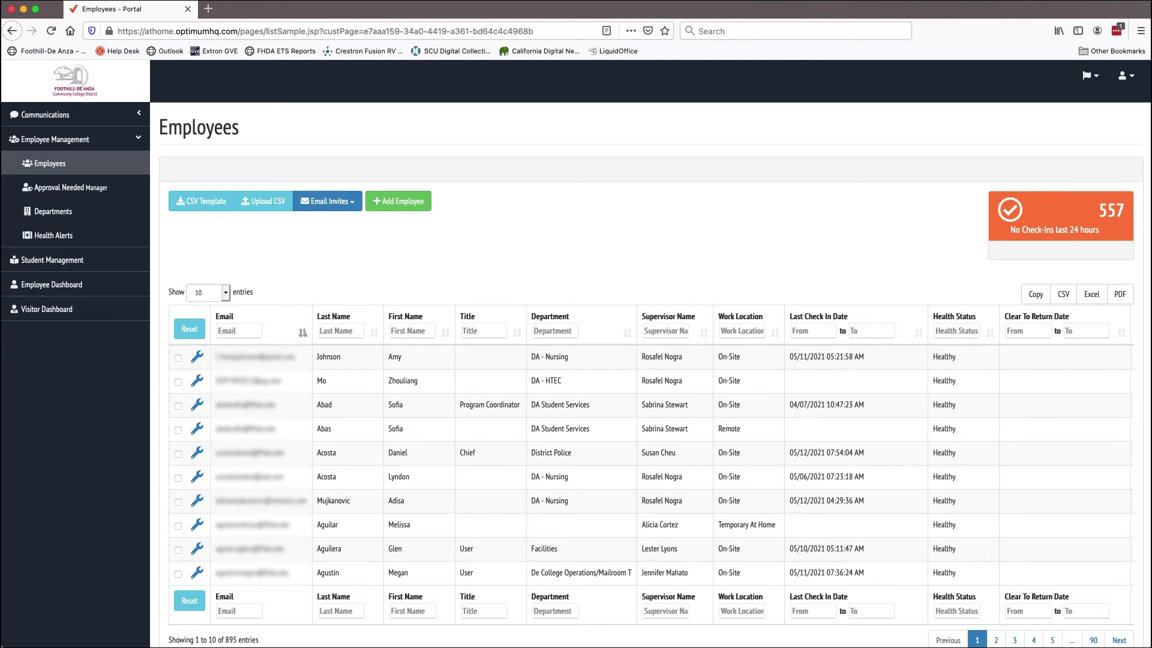
Filter Health Alerts by person name 'Employee' and view the COVID-19 Positive alert's details.
click(109, 237)
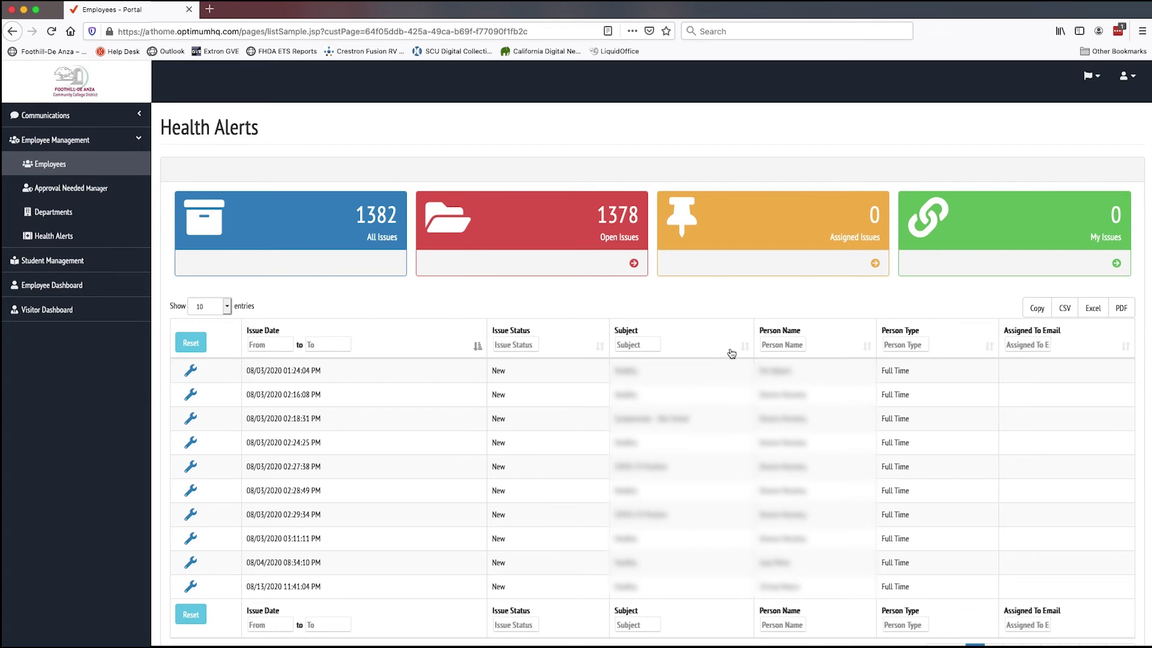
click(775, 344)
text(Employee)
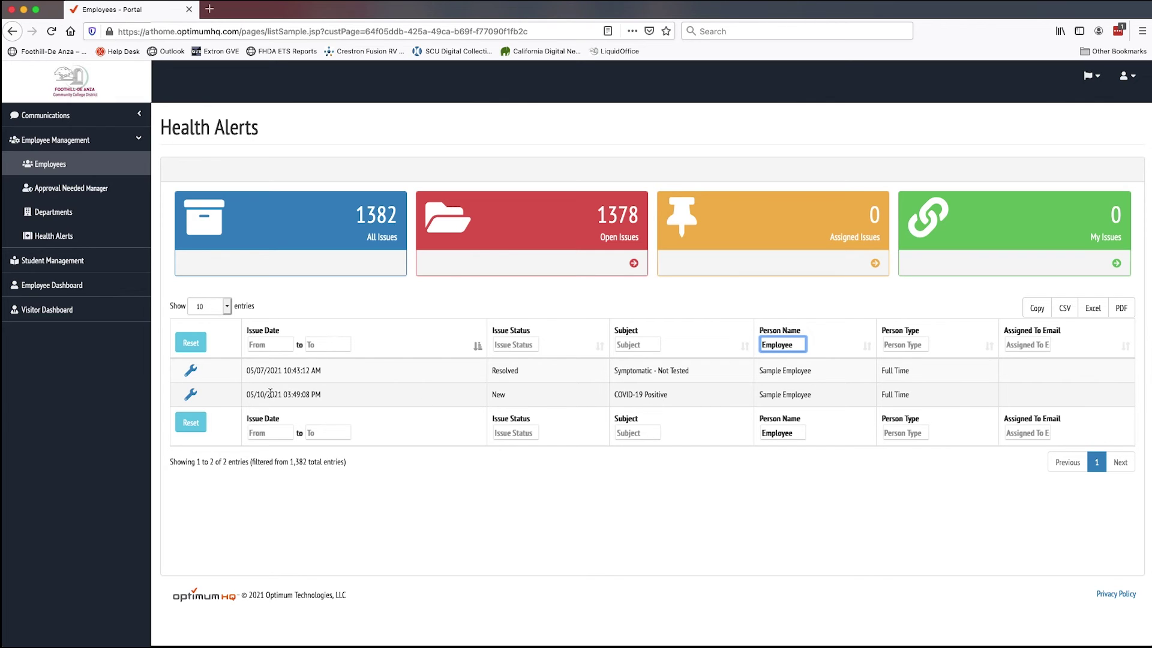
click(188, 397)
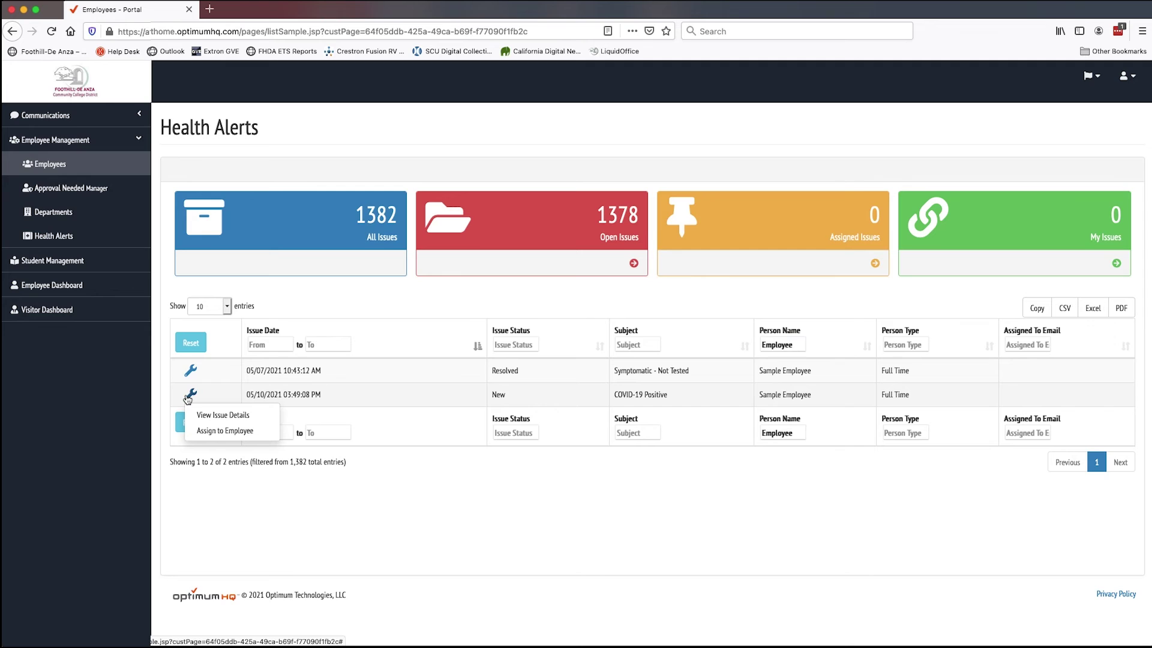
click(199, 420)
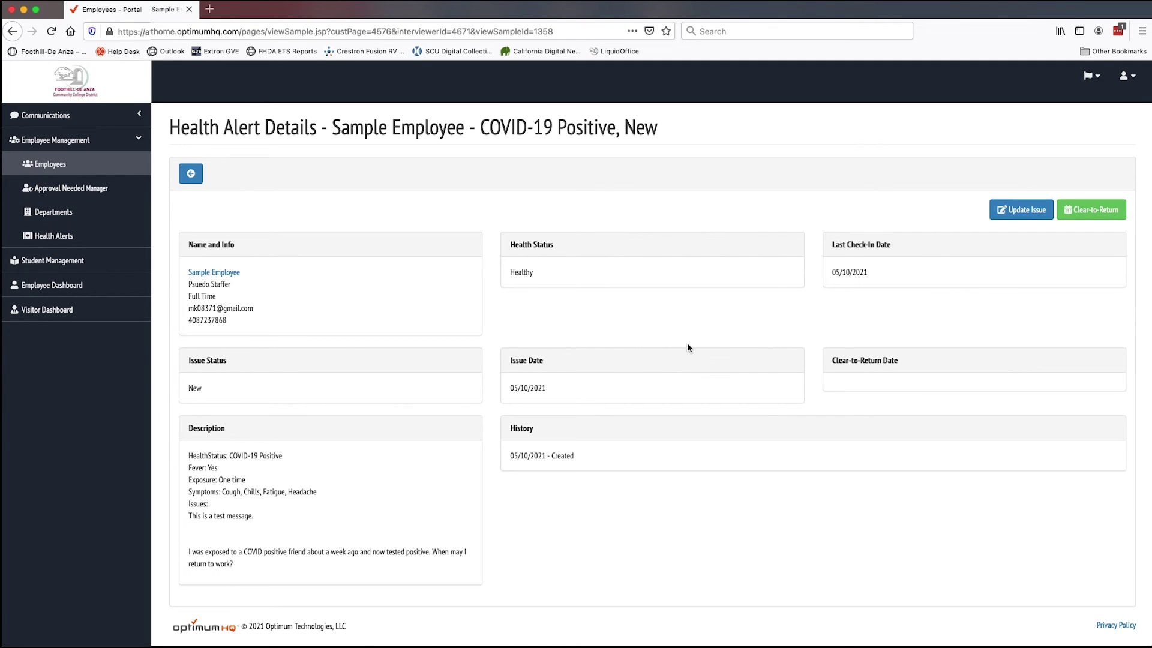
Mark the COVID-19 Positive alert clear to return on June 4, 2021 (06/04/2021) and submit.
click(1091, 210)
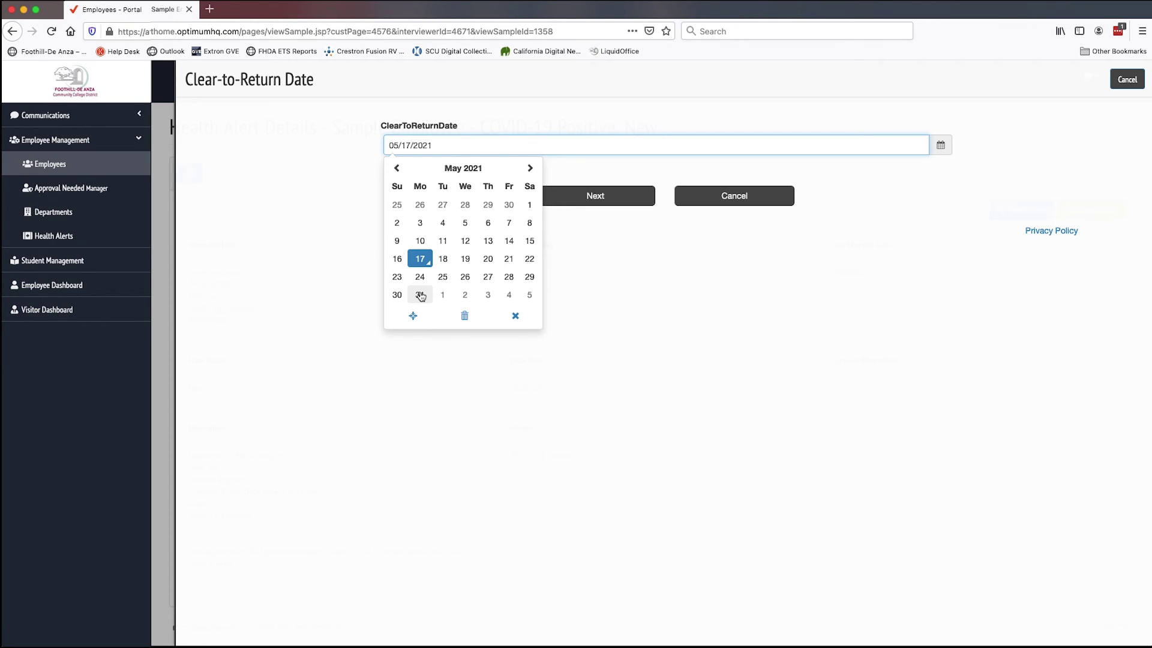
click(509, 295)
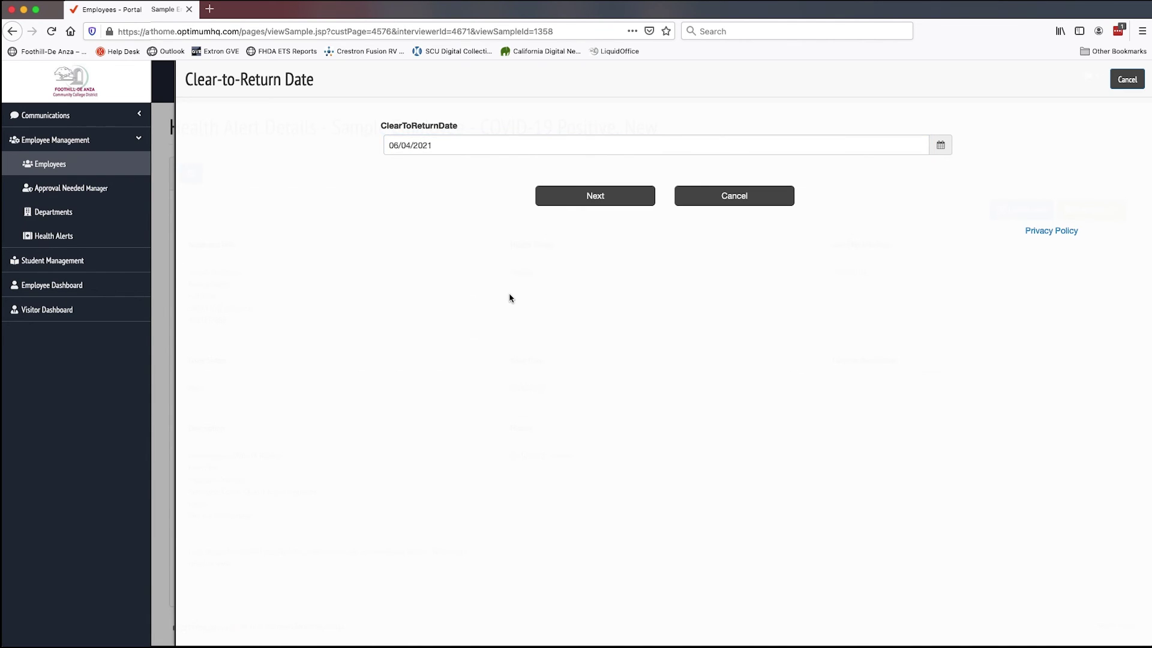
click(595, 197)
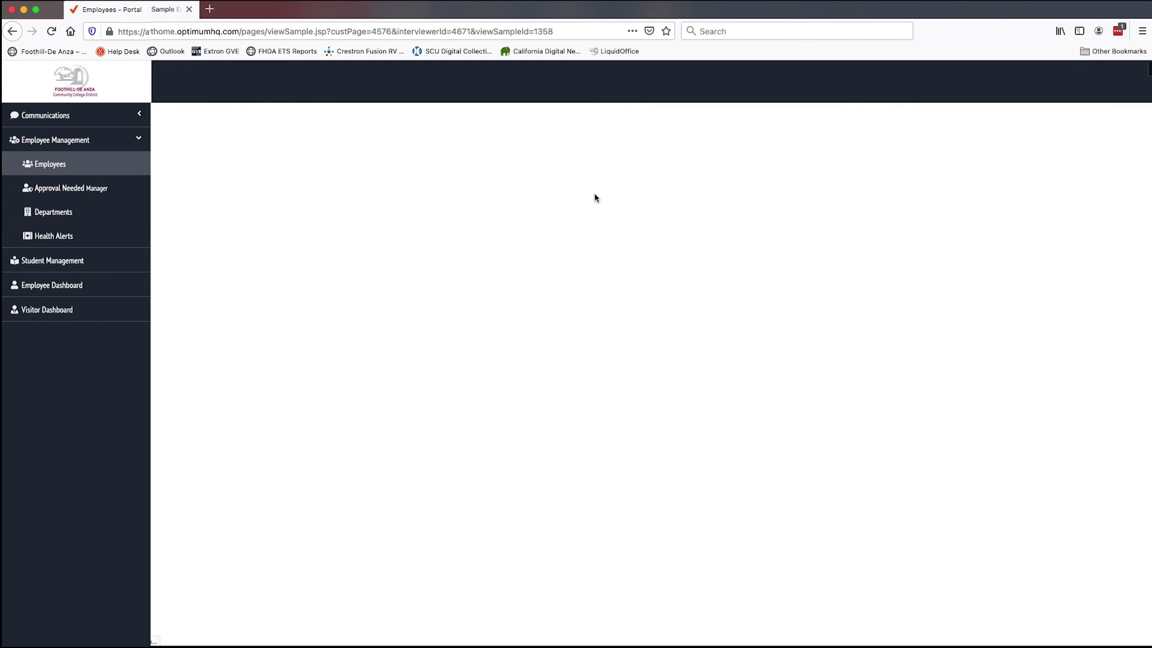